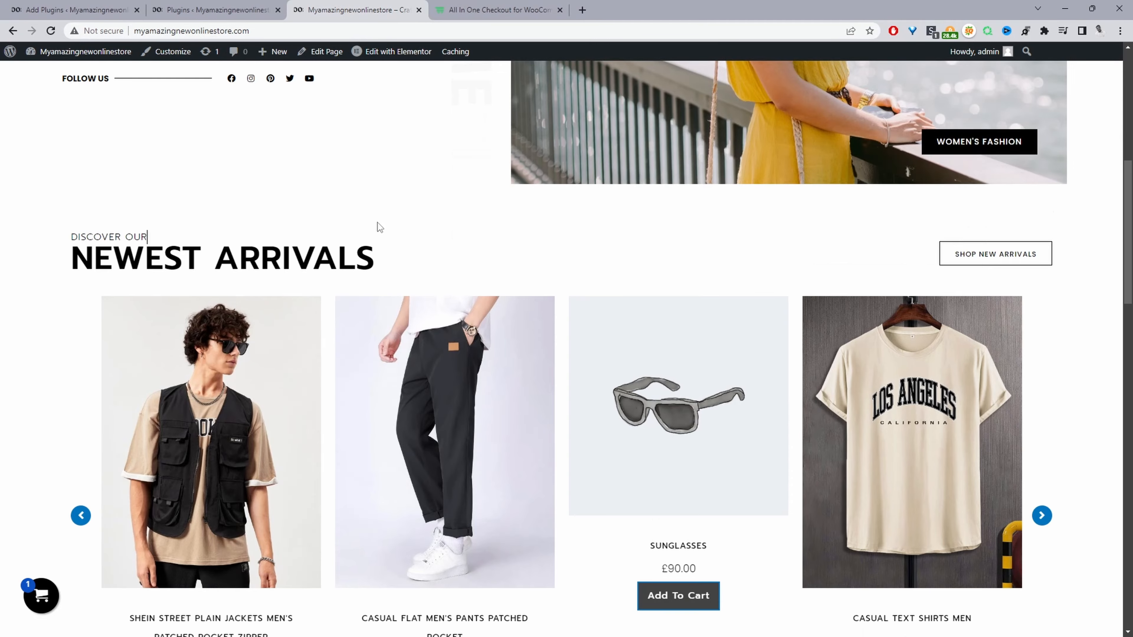
Look over the Newest Arrivals product carousel on the store's home page.
scroll(377, 222, "up", 10)
scroll(376, 222, "down", 7)
scroll(377, 225, "down", 4)
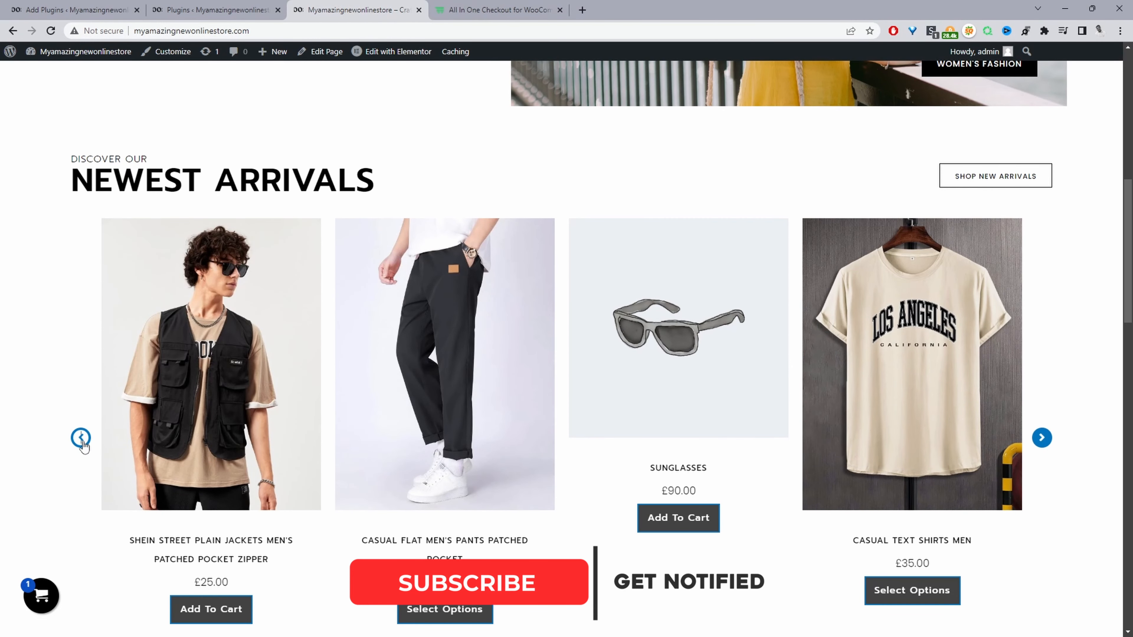
left_click(81, 439)
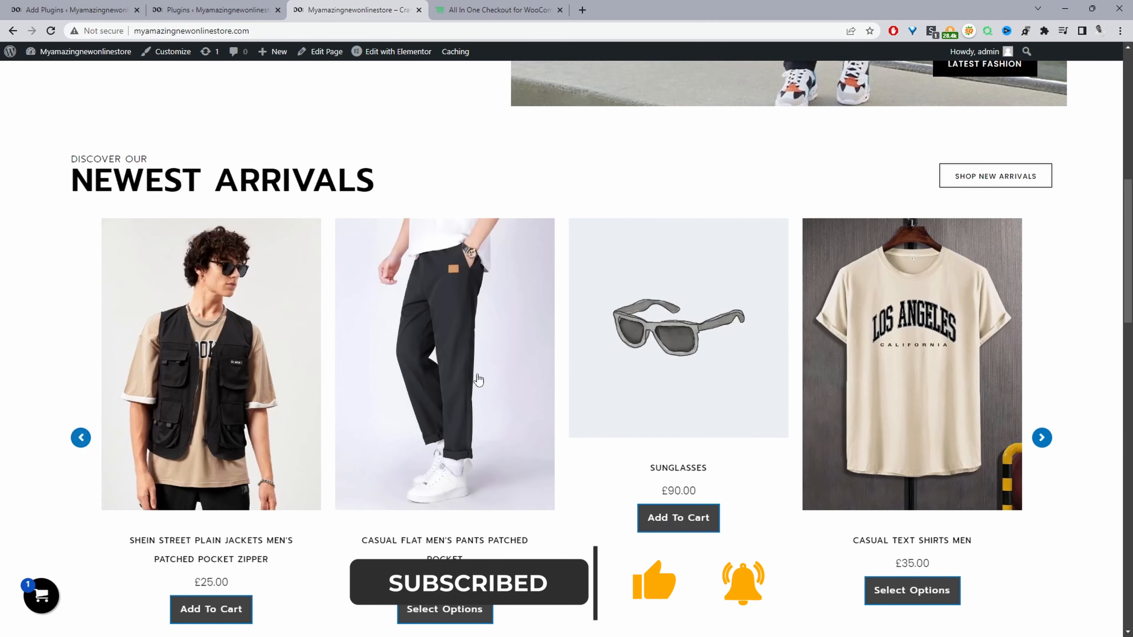
scroll(416, 390, "down", 6)
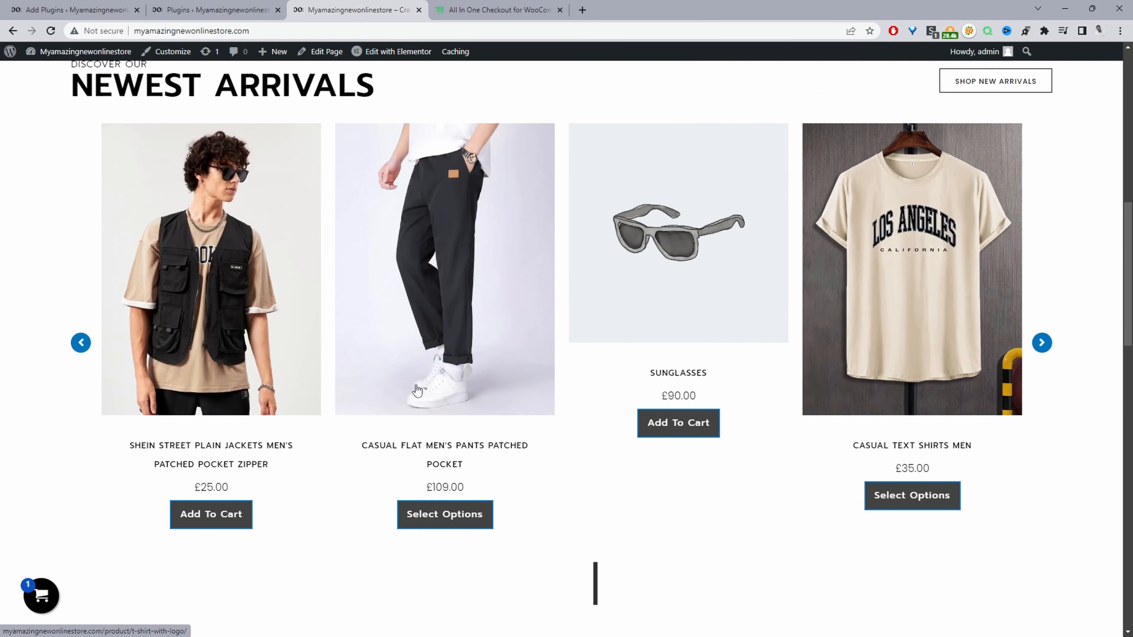
scroll(416, 386, "up", 3)
scroll(416, 389, "up", 2)
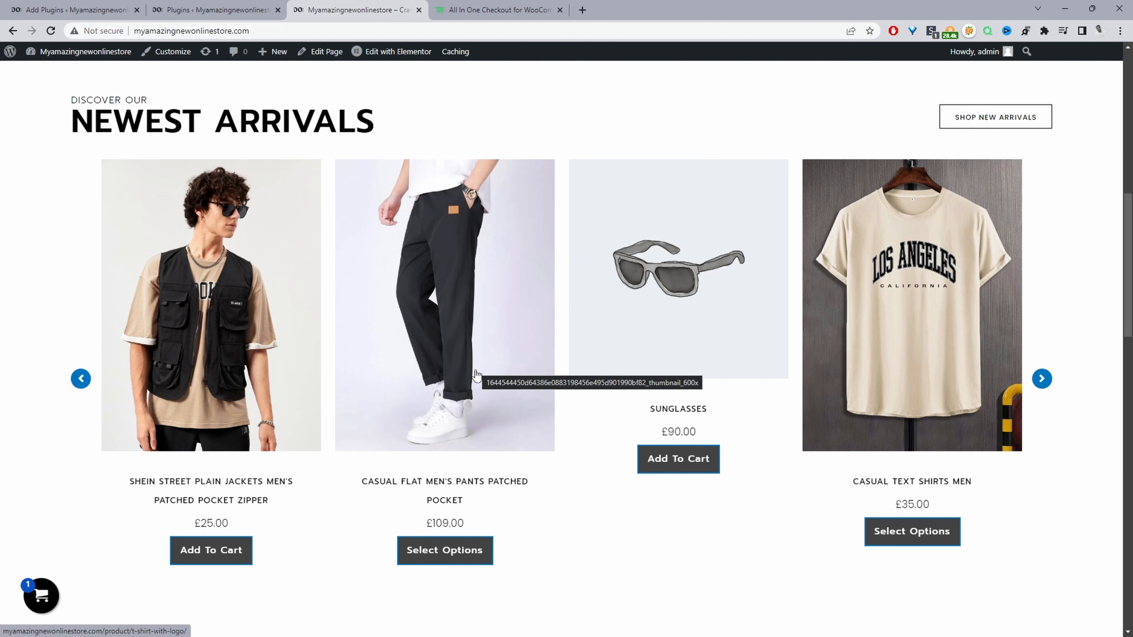
Open the WordPress dashboard and search the plugins available to add for "Product Carousel Slider for Elementor".
left_click(119, 53)
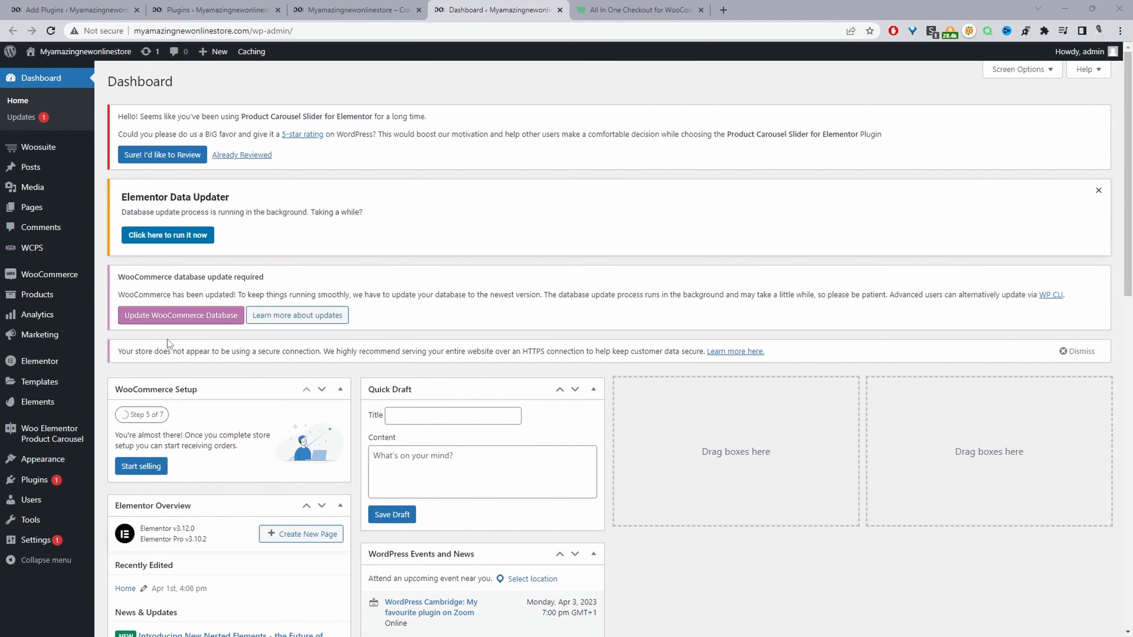
mouse_move(60, 491)
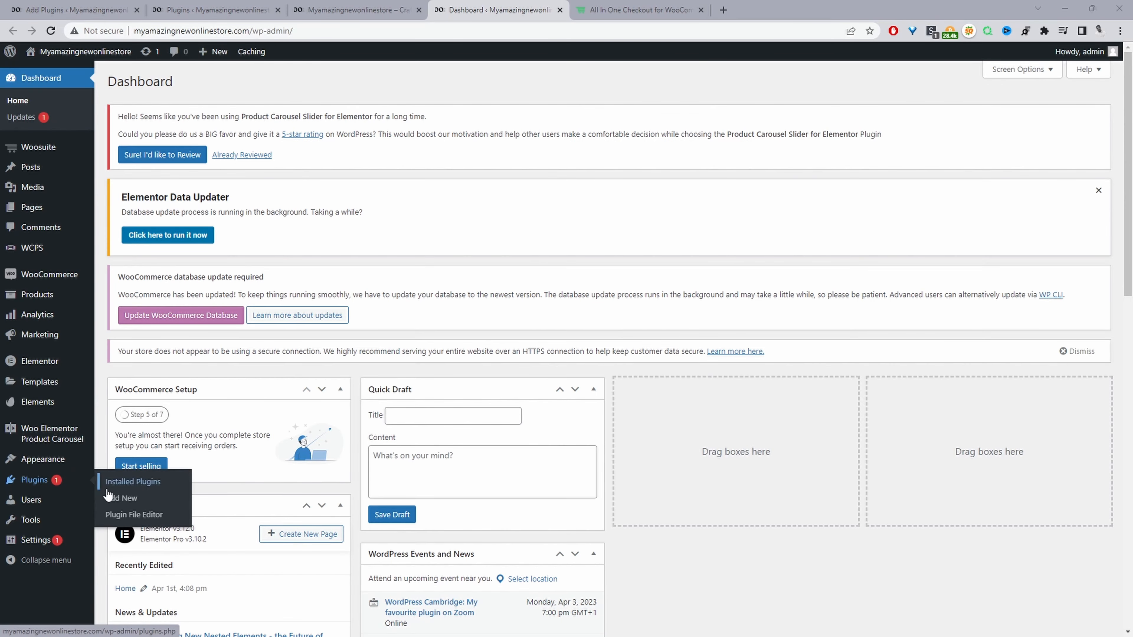
left_click(115, 499)
left_click(971, 195)
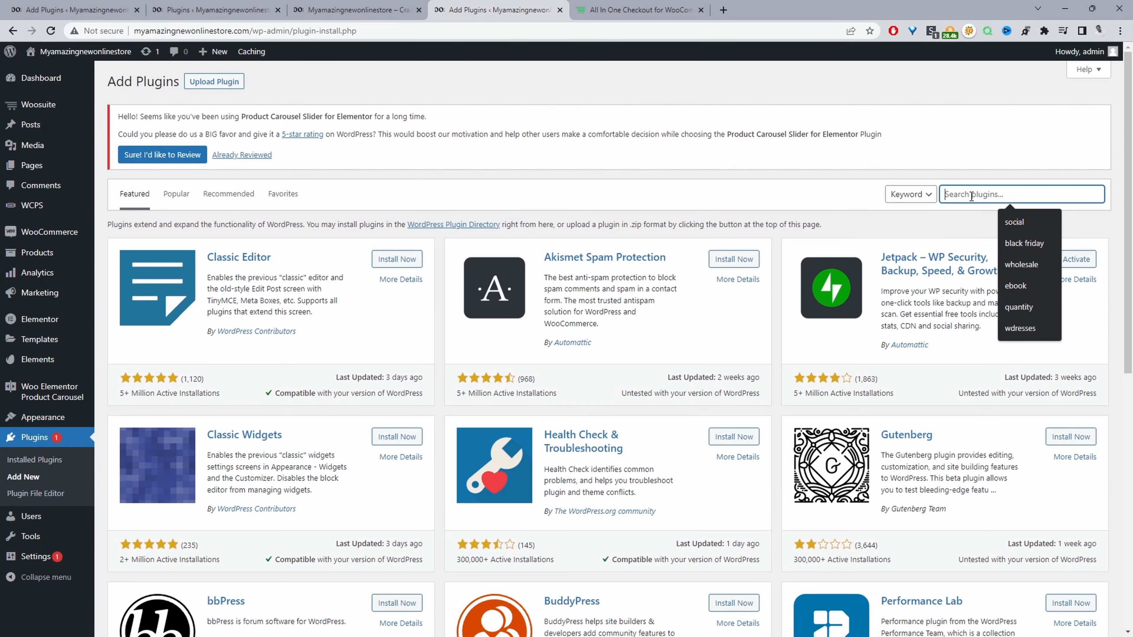
type("Product Carousel Slider for Elementor")
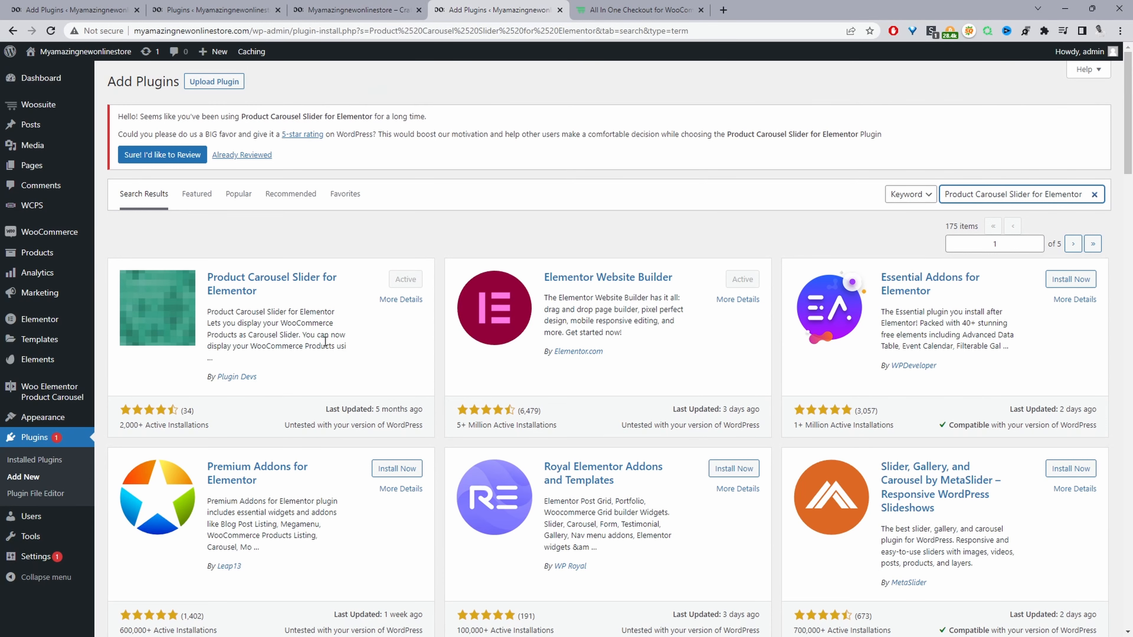
Open the store's home page in Elementor and delete the existing Product Slider beneath the Newest Arrivals heading.
left_click(348, 10)
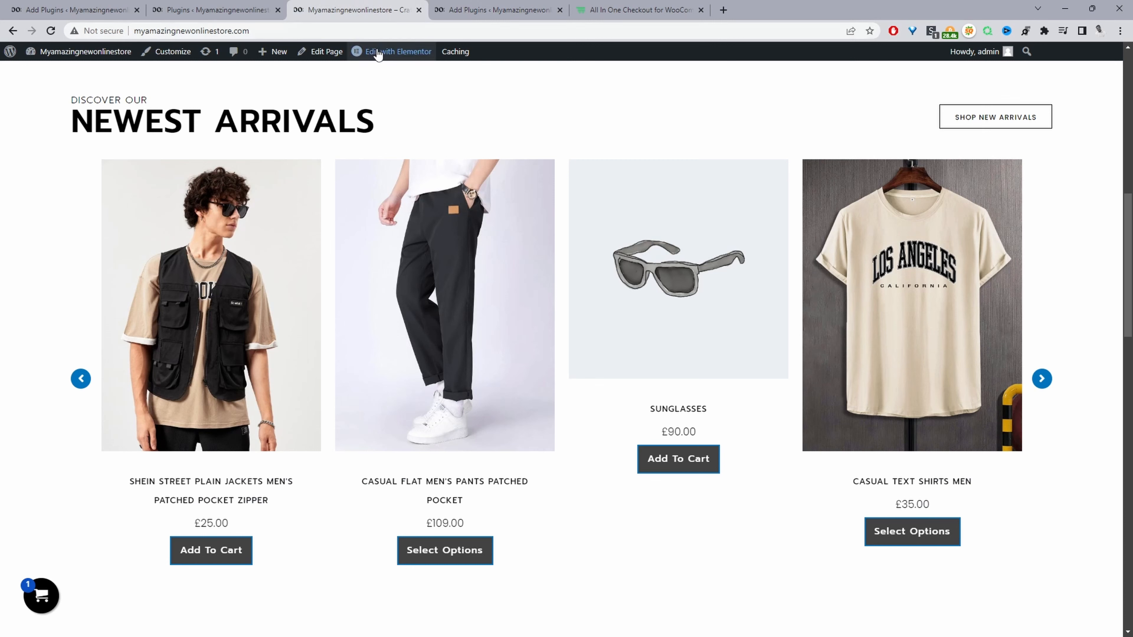
left_click(388, 57)
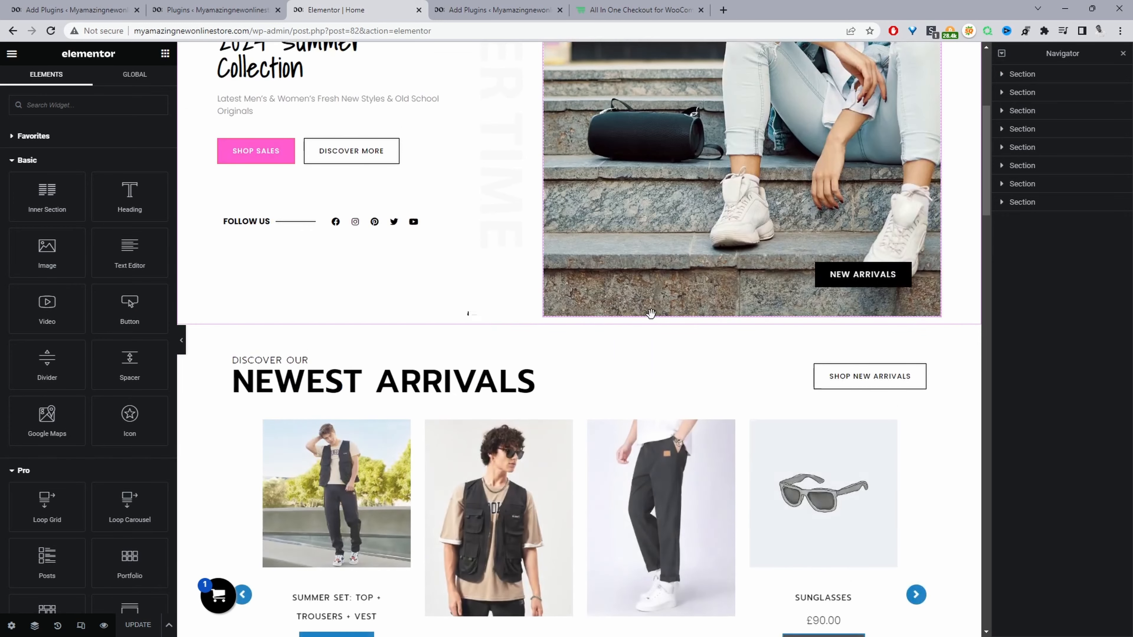
scroll(394, 415, "down", 3)
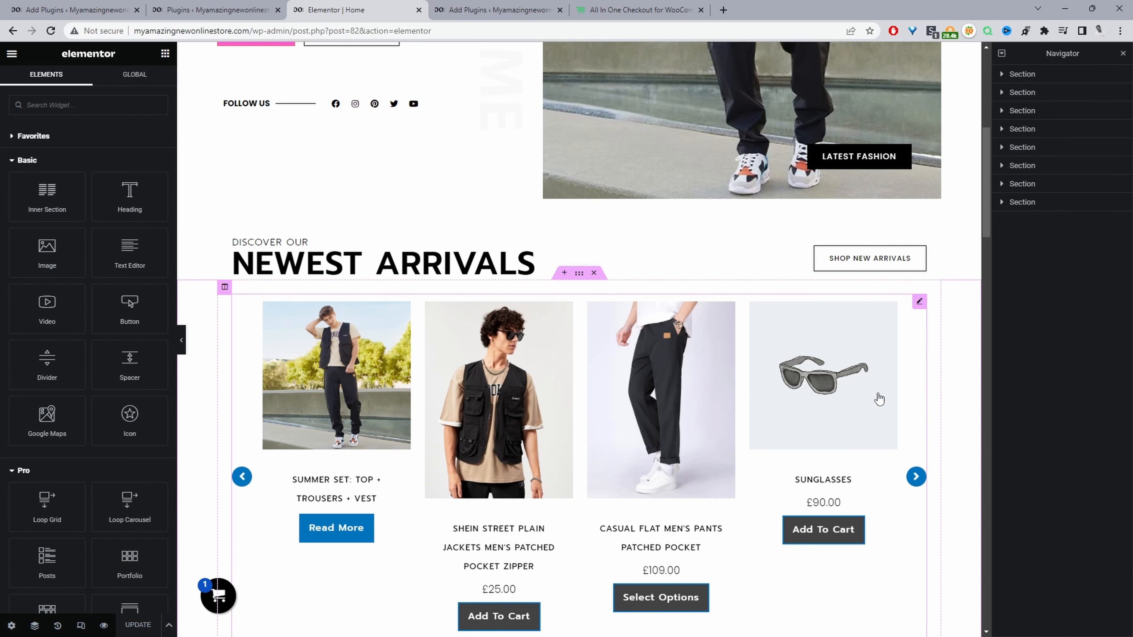
right_click(915, 311)
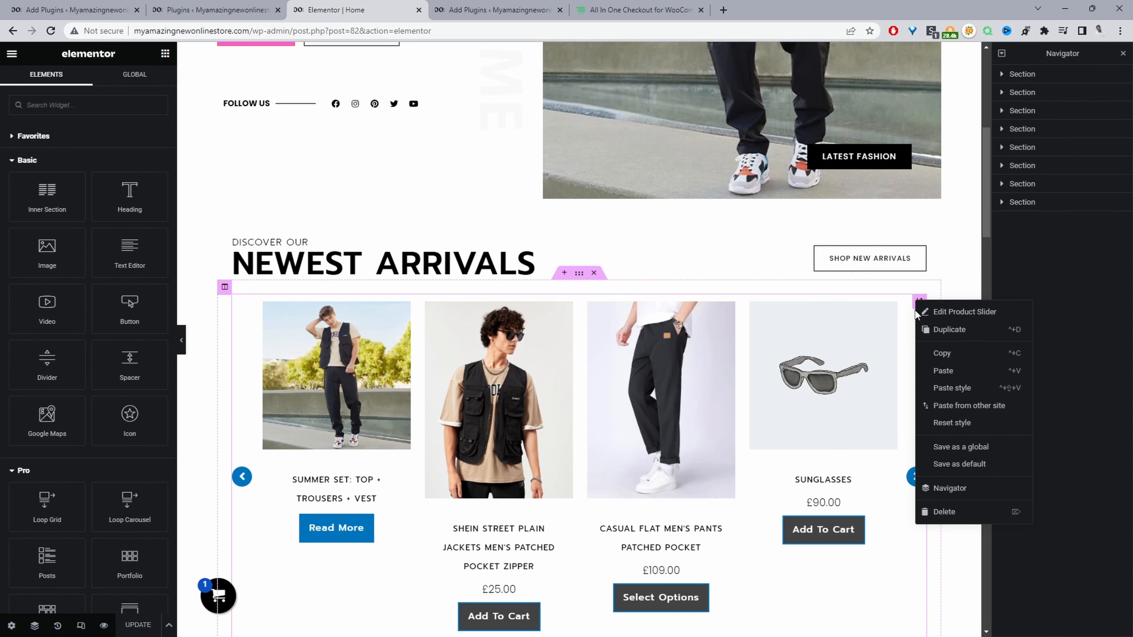
left_click(936, 511)
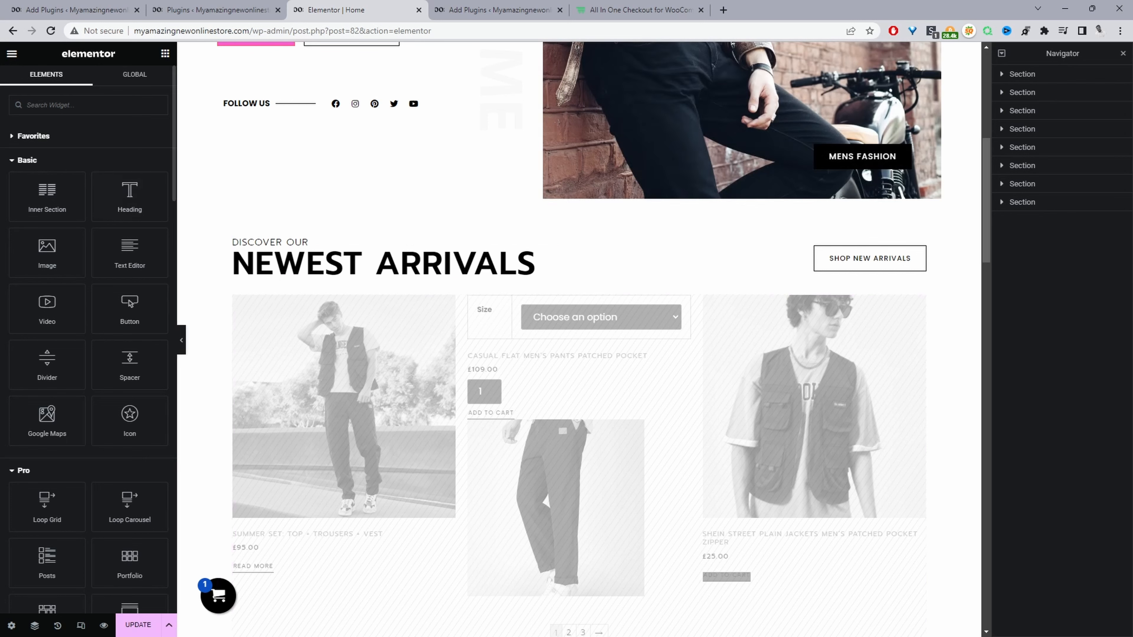
Add a Product Slider widget from Web Builders Element beneath the Newest Arrivals heading, above the products grid.
left_click(13, 162)
left_click(26, 185)
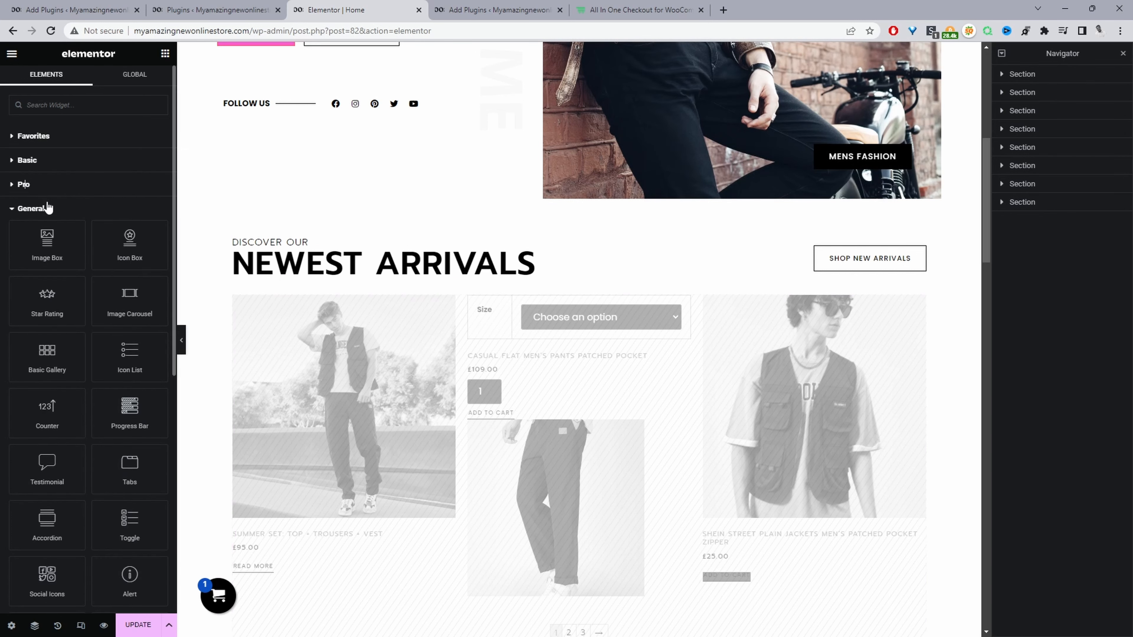
scroll(62, 215, "down", 5)
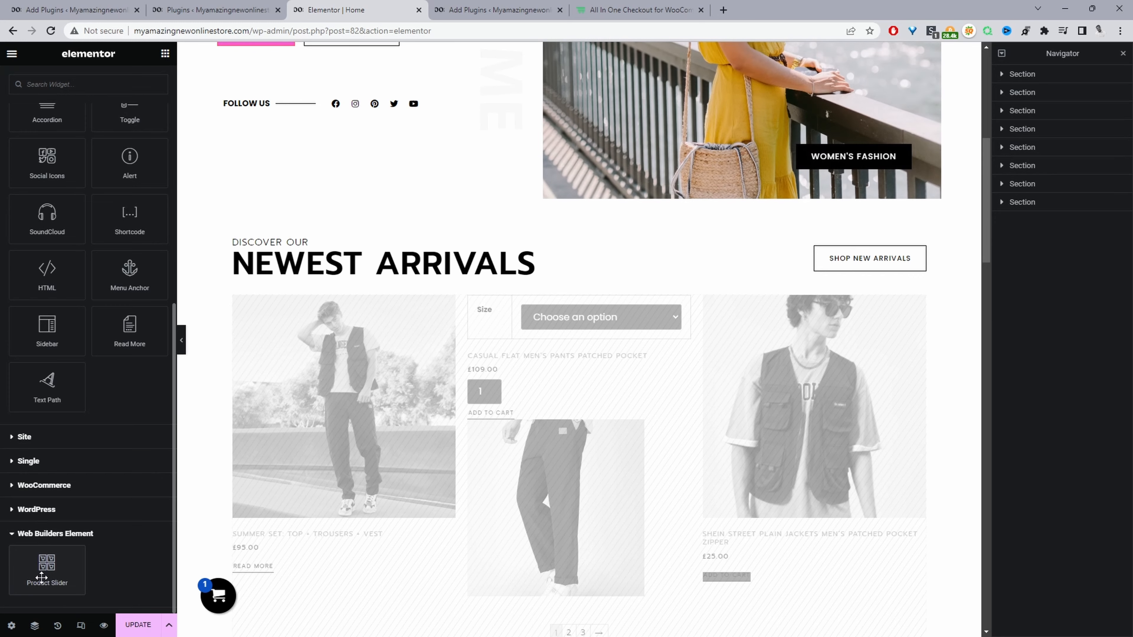
left_click_drag(51, 579, 544, 306)
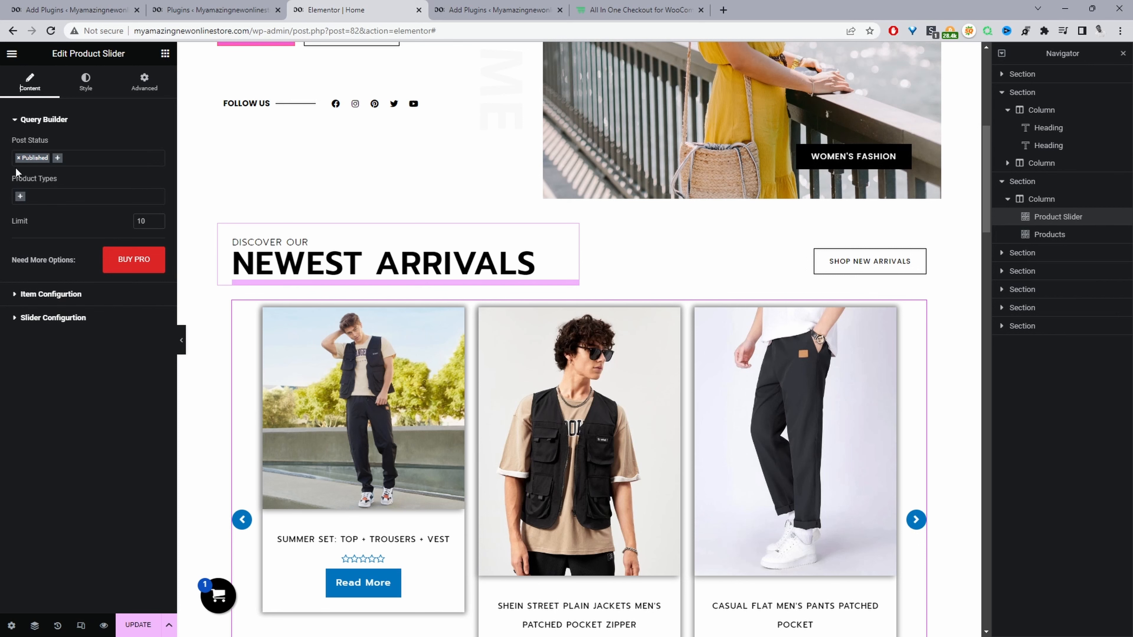
Review the Post Status and Product Types choices in the product slider's query settings.
left_click(40, 162)
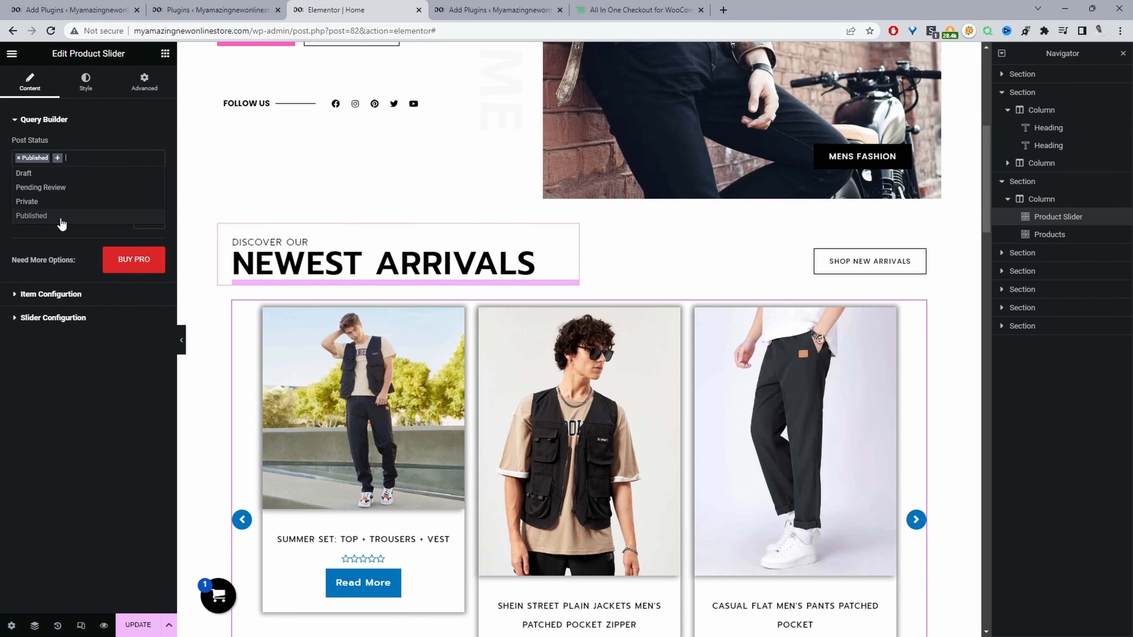
left_click(59, 240)
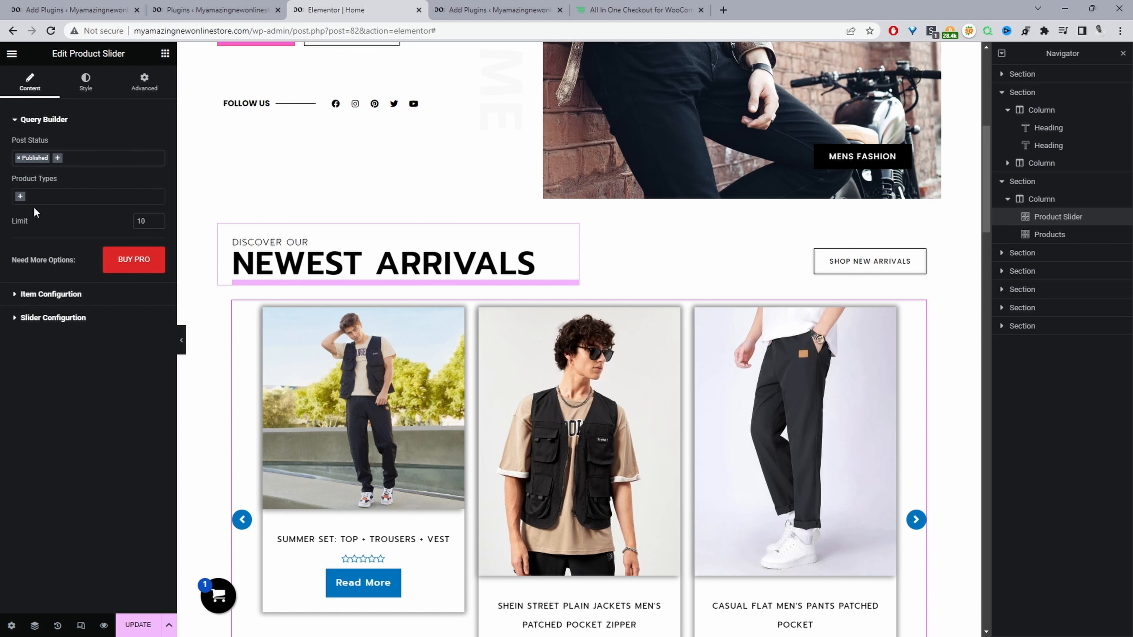
left_click(22, 198)
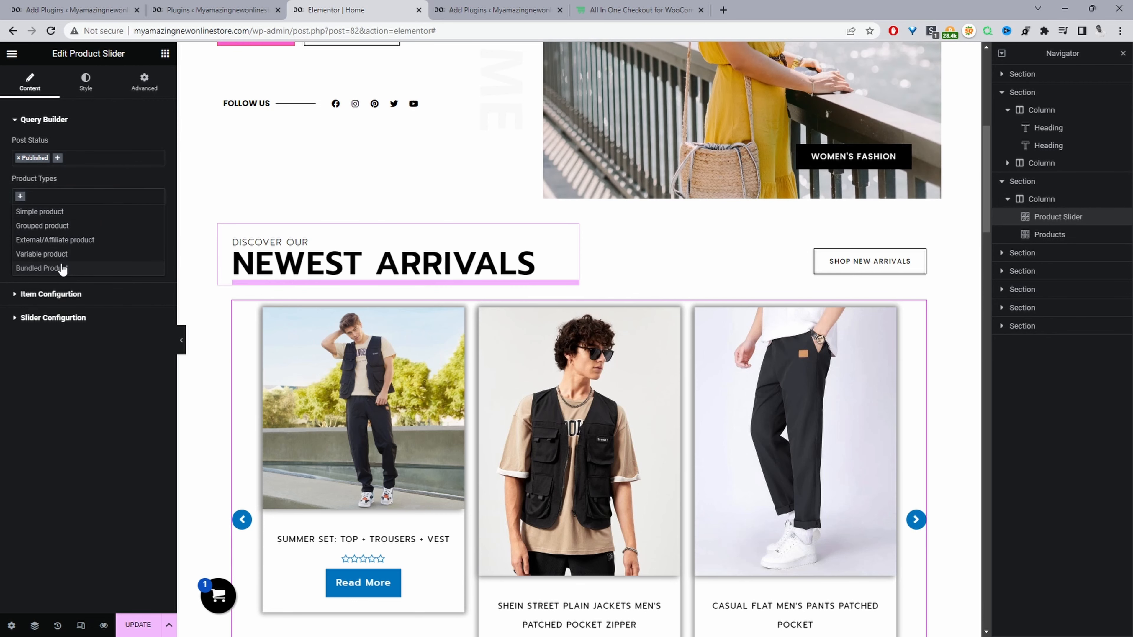
left_click(70, 377)
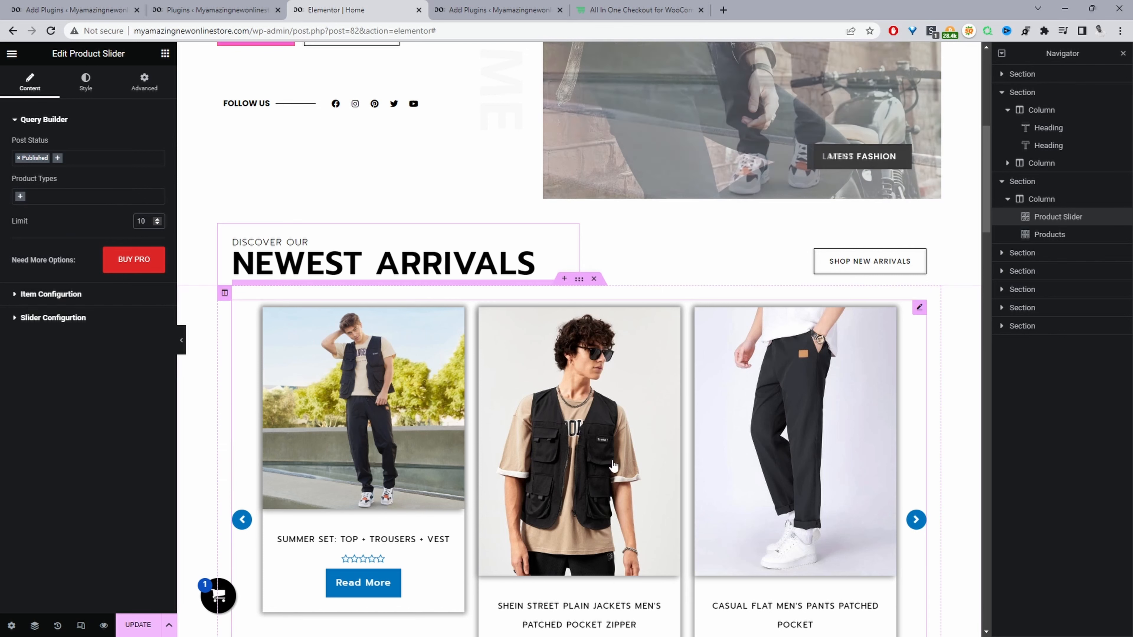
Keep the Default template style and turn off the ratings display for the slider items.
left_click(25, 298)
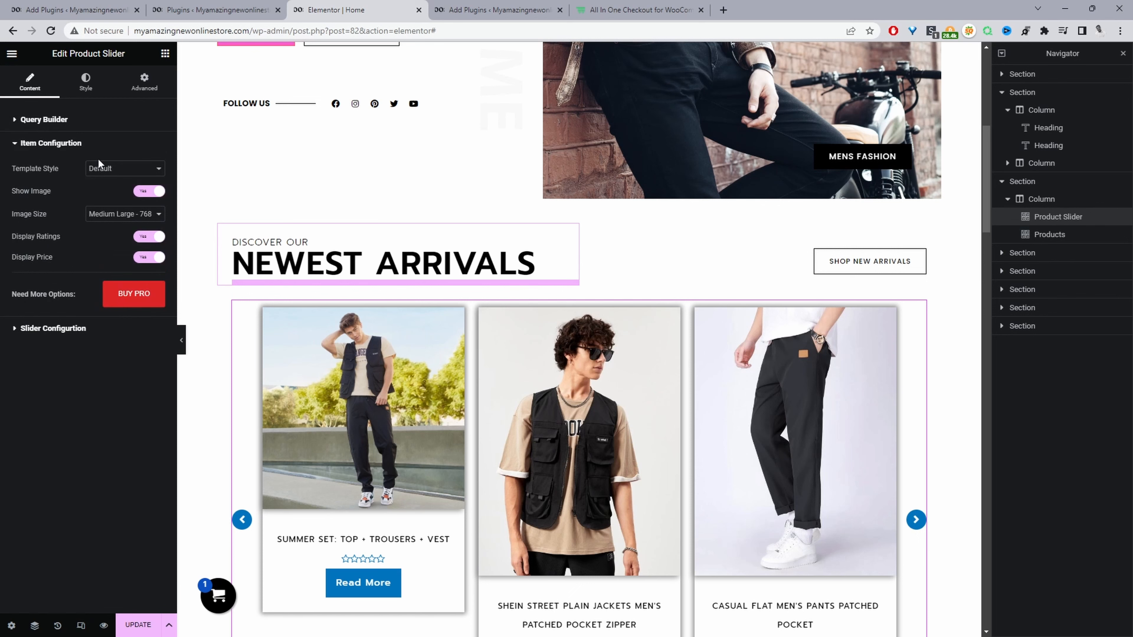
left_click(120, 170)
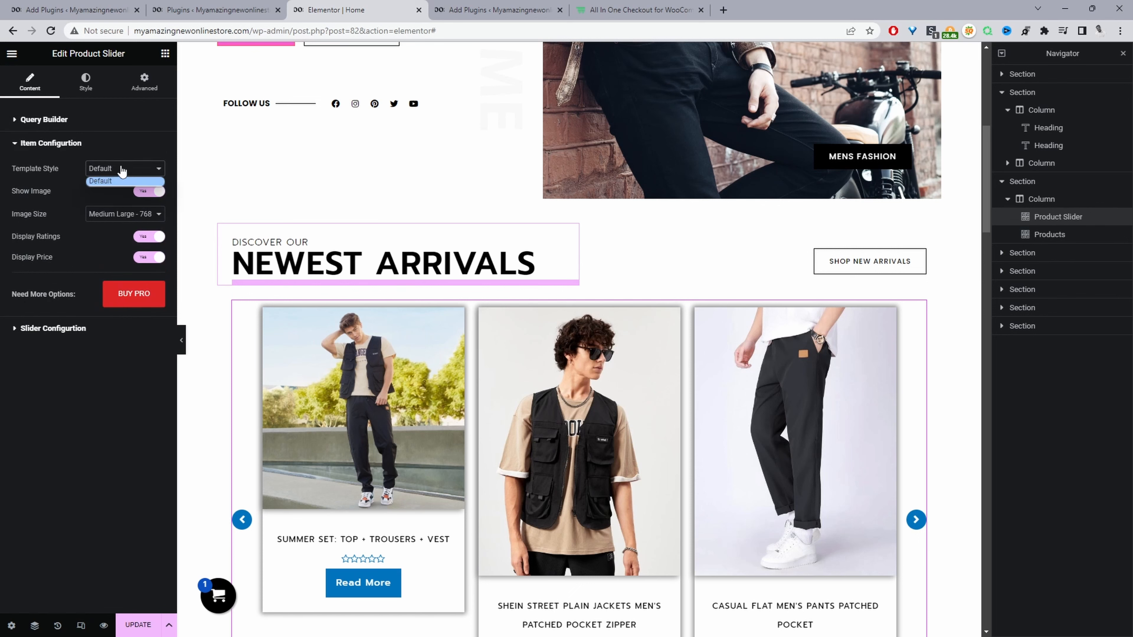
left_click(137, 181)
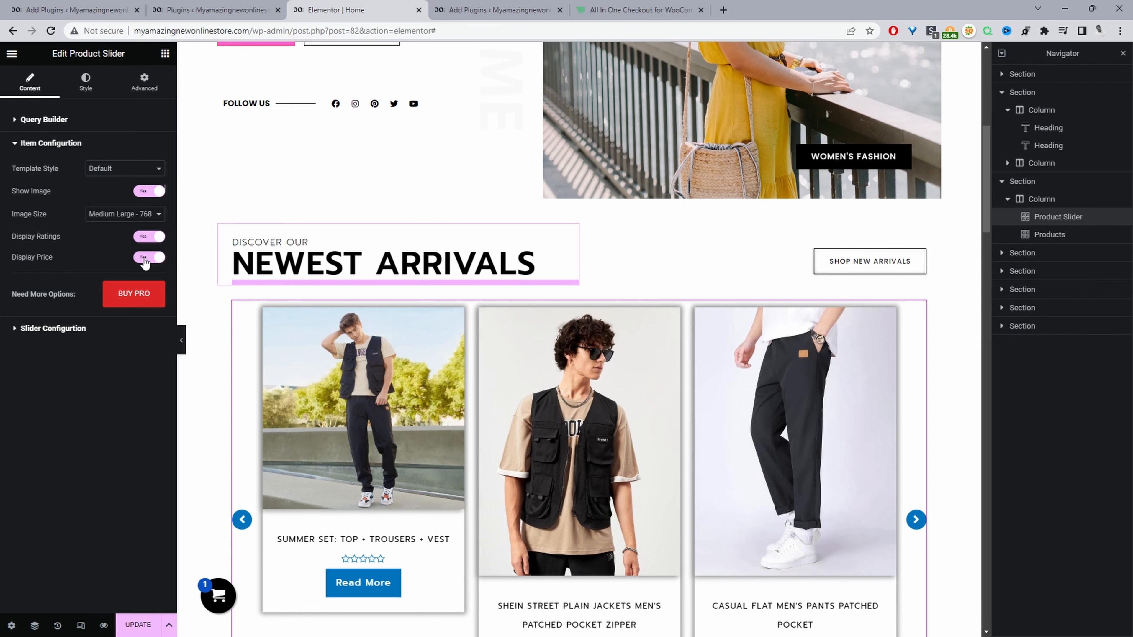
left_click(148, 236)
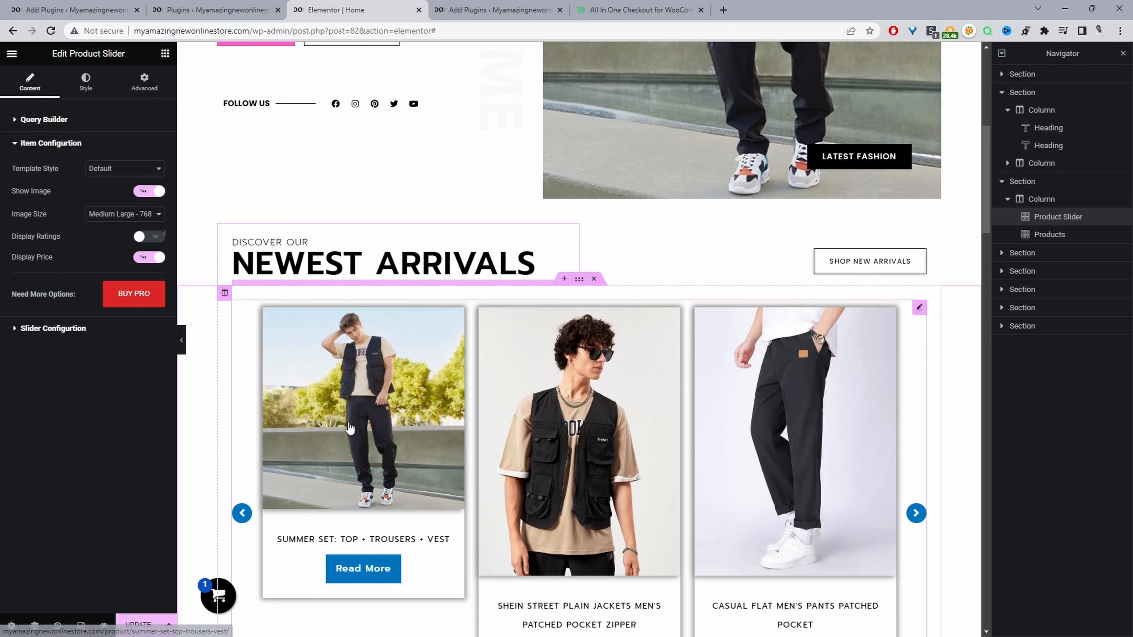
left_click(150, 258)
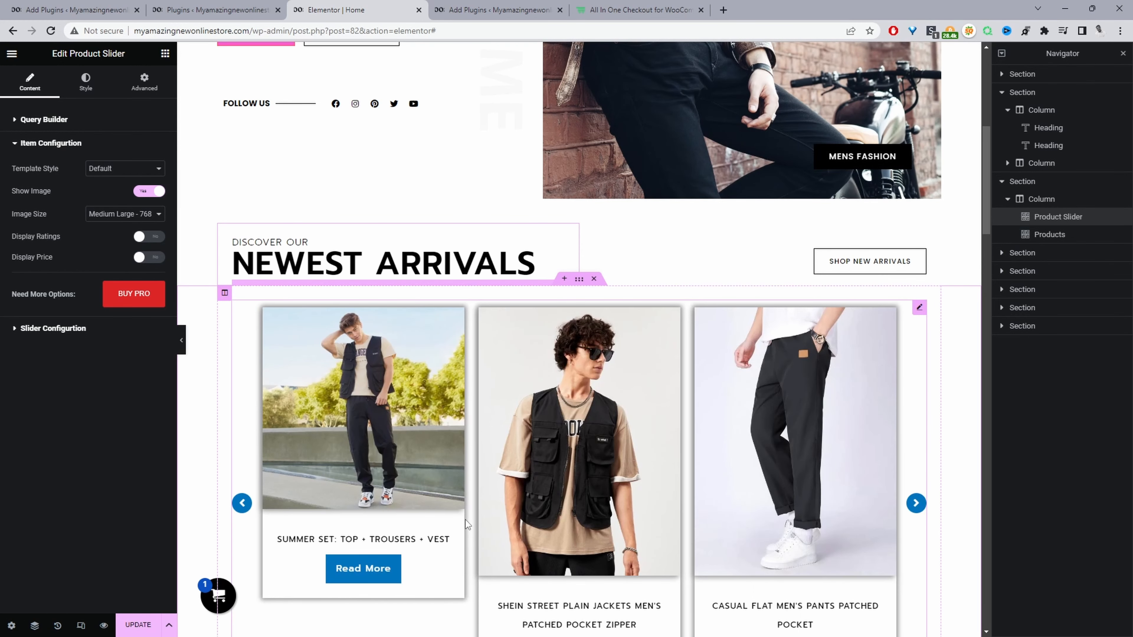
scroll(466, 520, "down", 4)
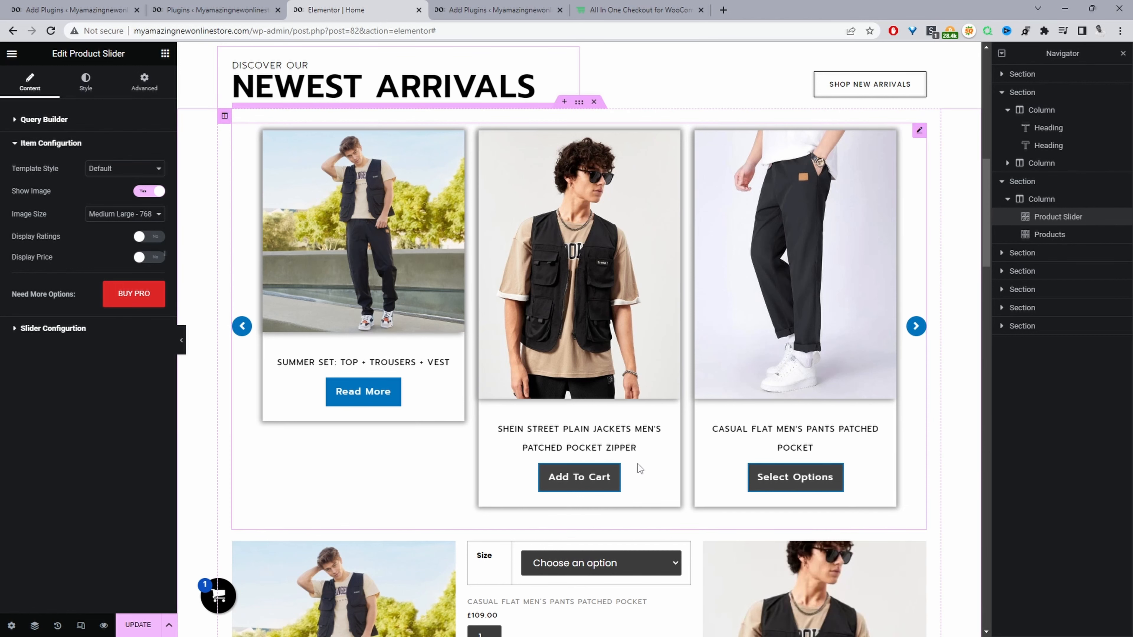
left_click(150, 258)
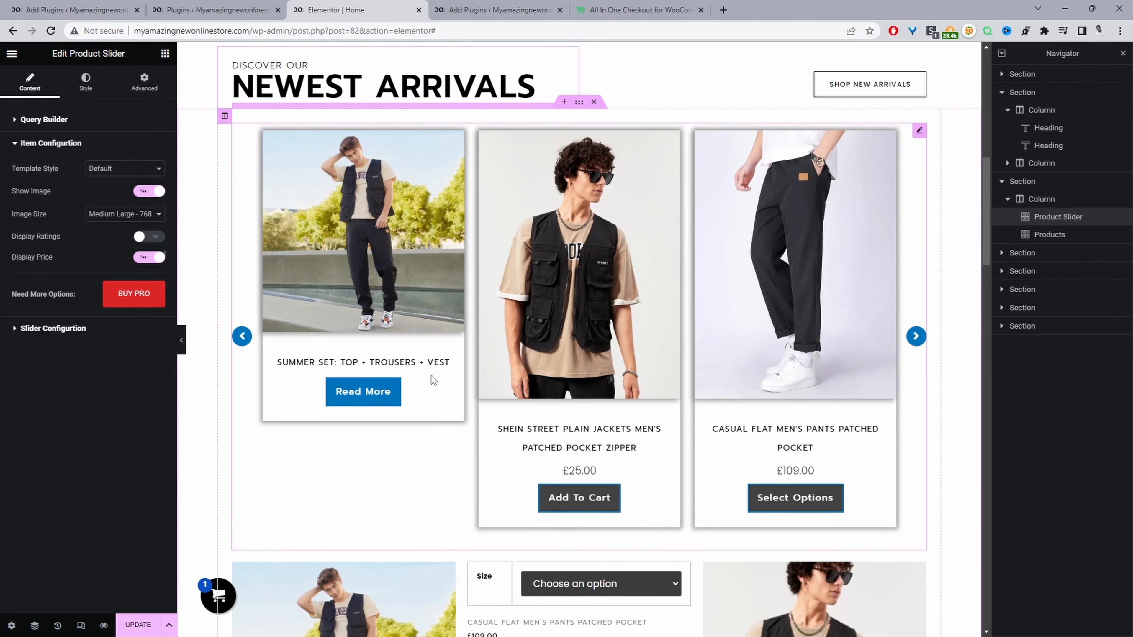
Set the product slider's number of slides to show to 4.
scroll(516, 431, "down", 3)
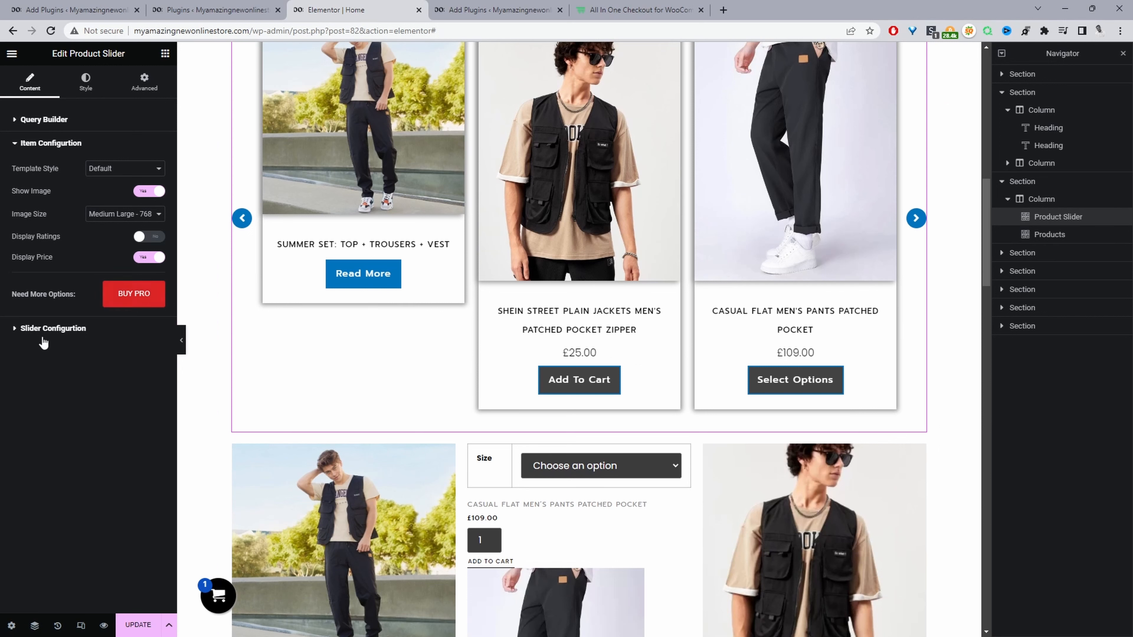
left_click(30, 329)
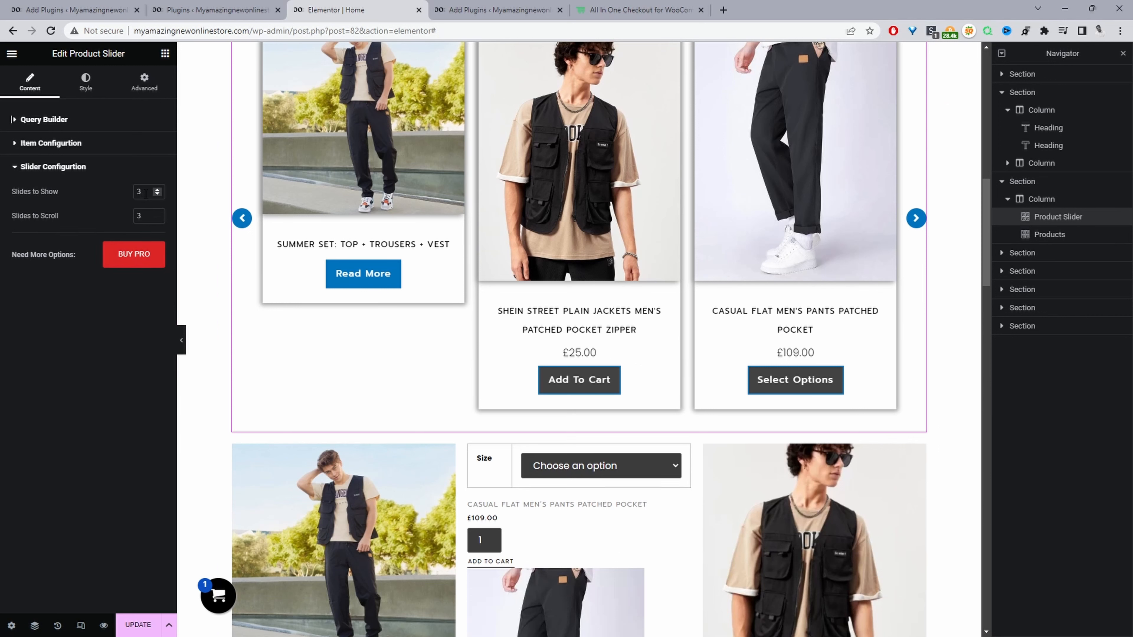
left_click(157, 190)
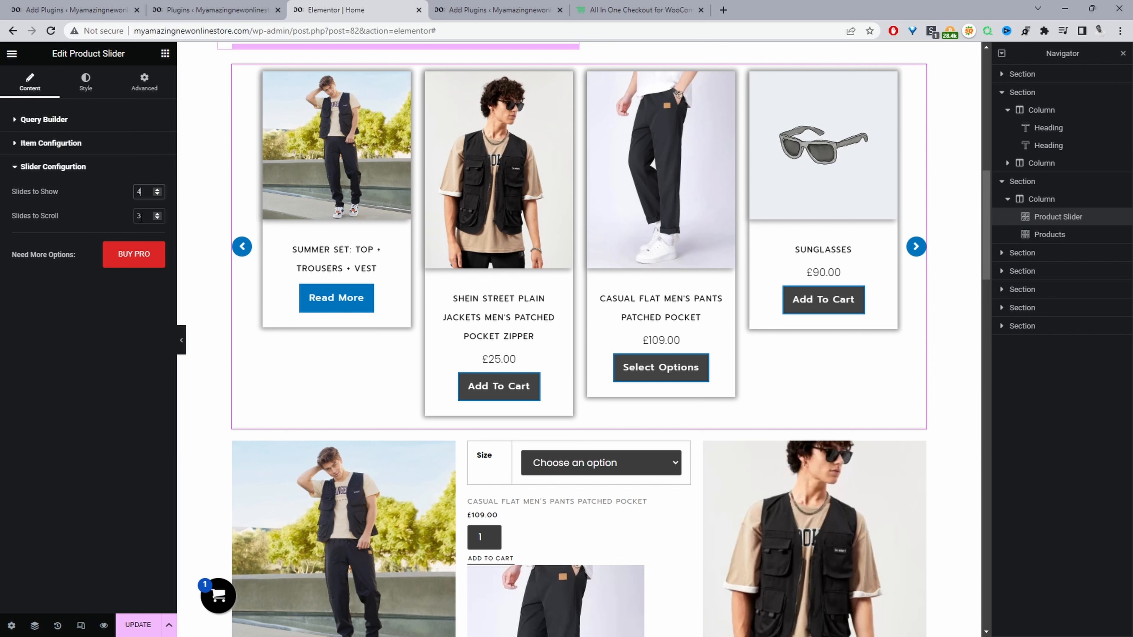
Set the normal-state title color of the product slider to black.
left_click(89, 91)
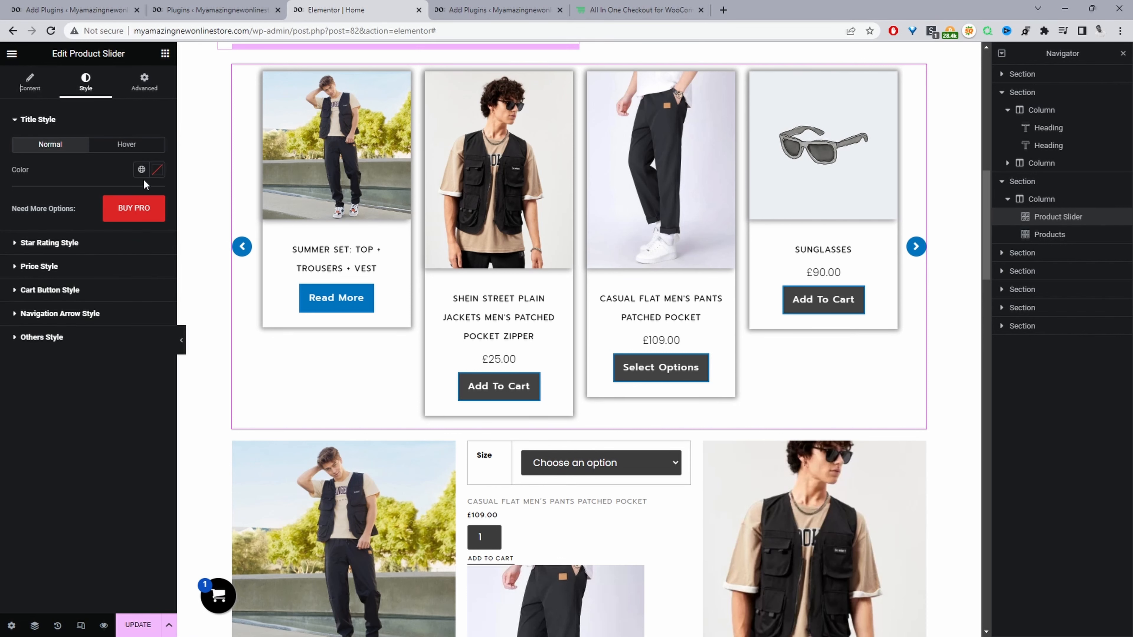
left_click(157, 171)
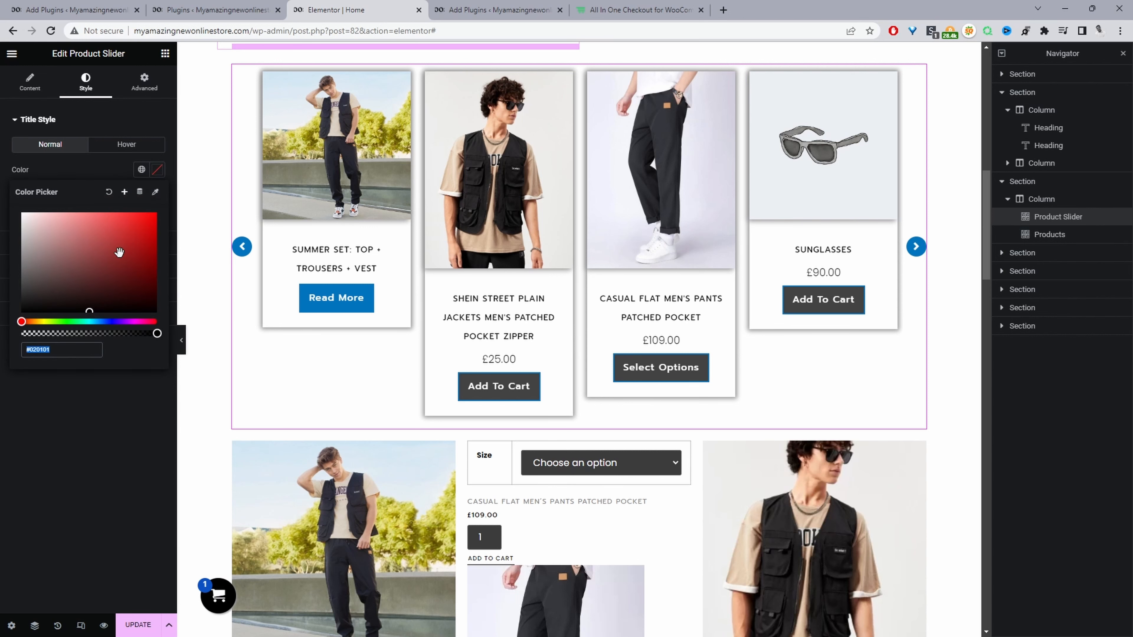
left_click(129, 312)
left_click_drag(130, 312, 137, 316)
left_click(134, 433)
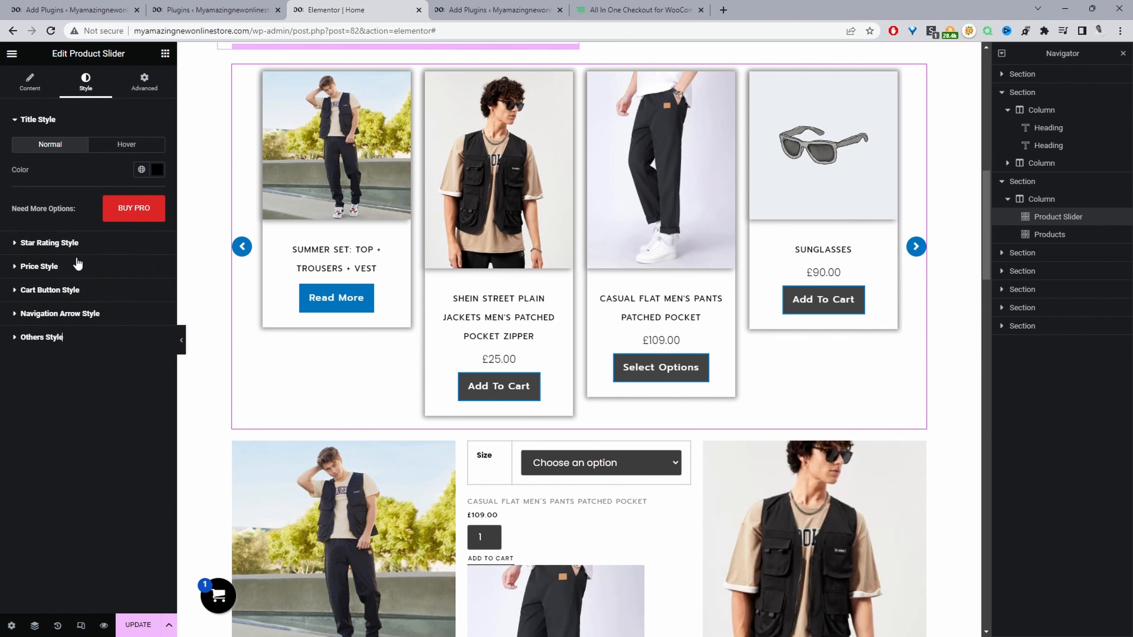
Set the cart button's Added to Cart text color to #A25D5D.
left_click(50, 290)
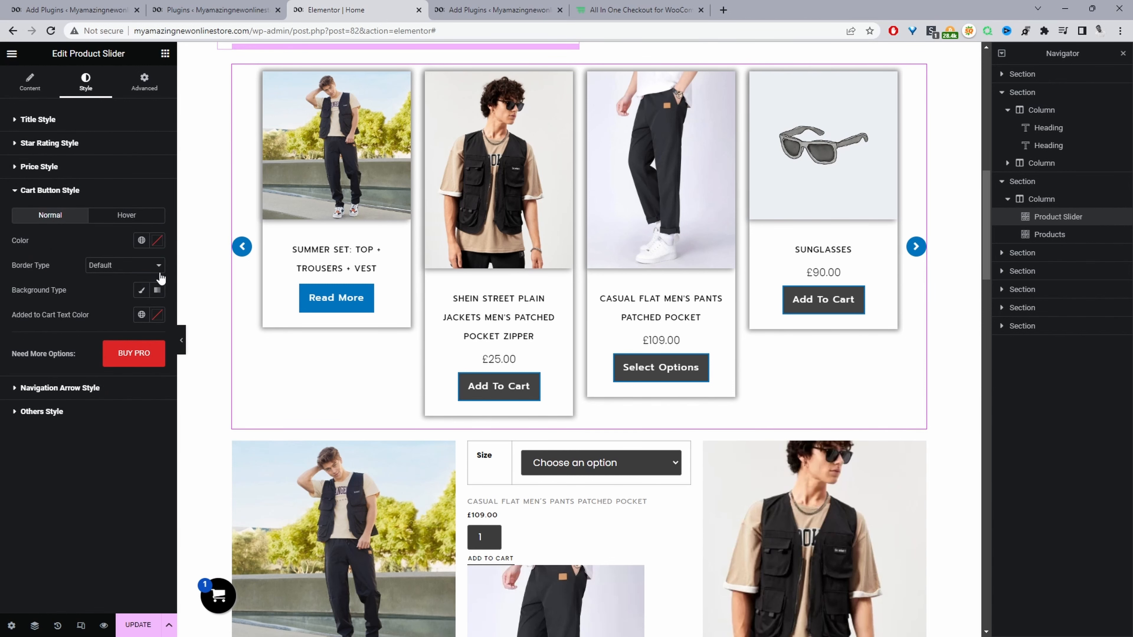
left_click(156, 315)
left_click(78, 393)
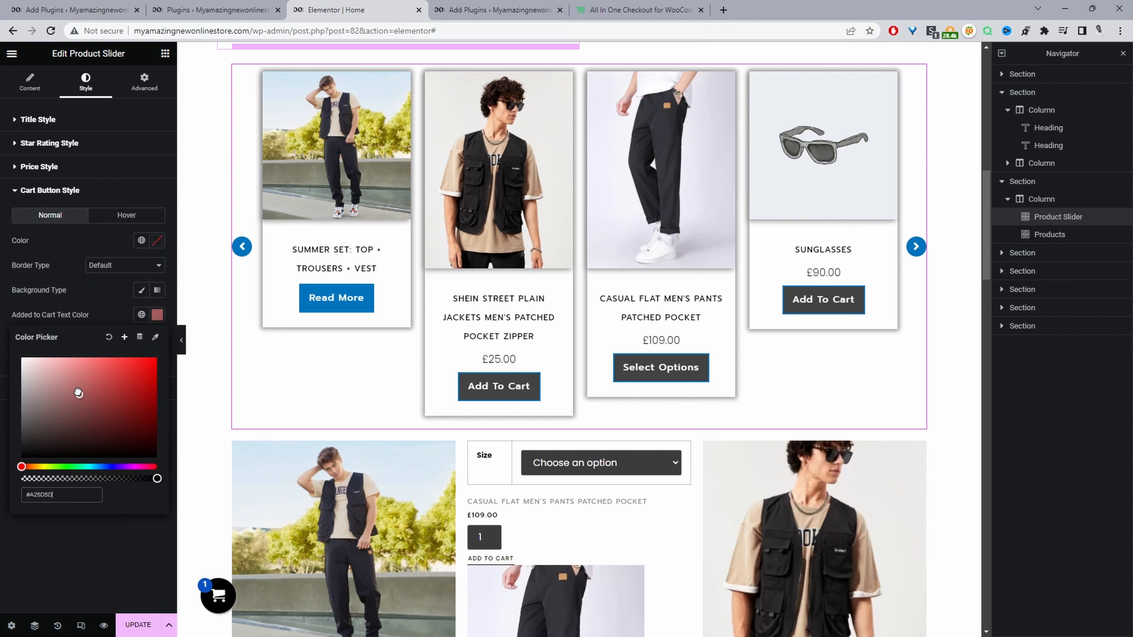
Set the cart button's Added to Cart text color to white.
left_click_drag(78, 393, 4, 355)
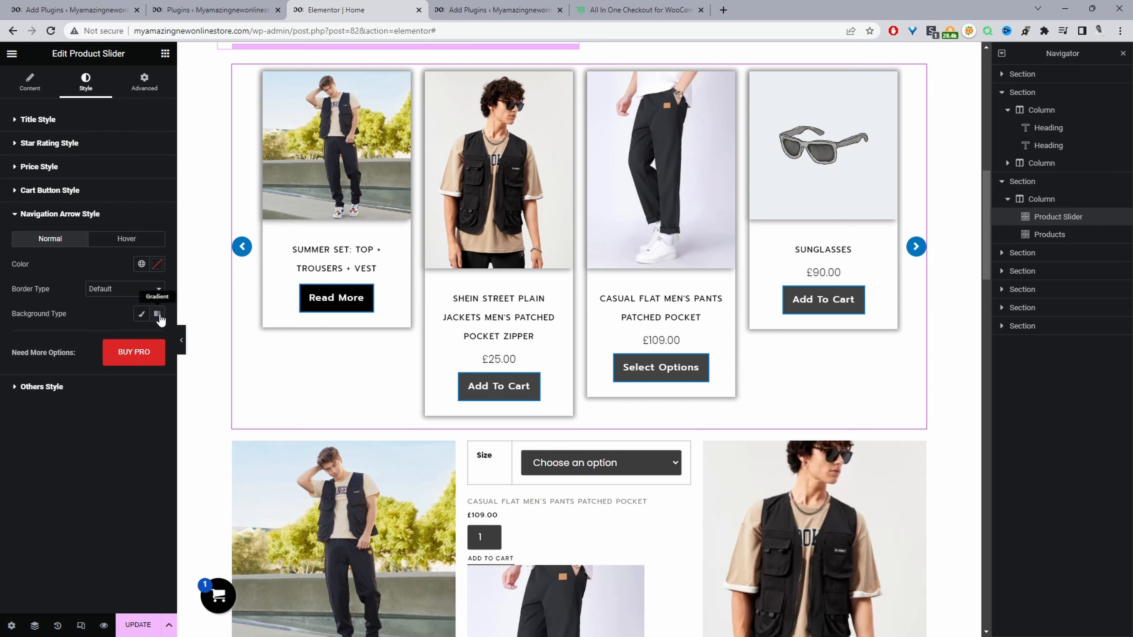
Give the slider's navigation arrows a classic #727272 background in the normal state and set their border type to None.
left_click(142, 315)
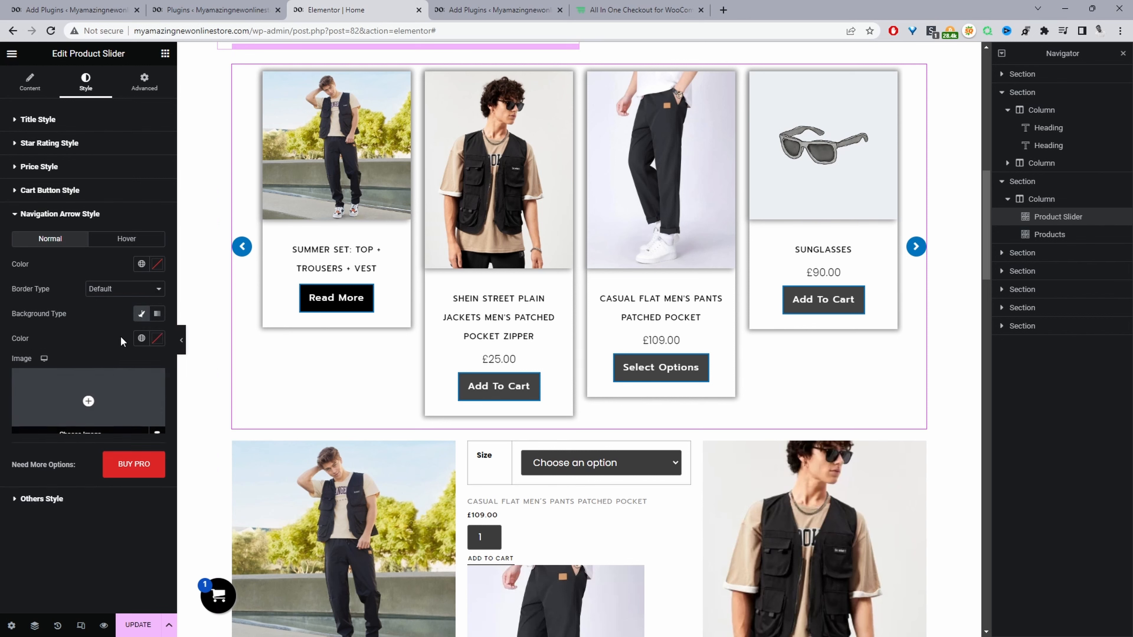
left_click(157, 338)
left_click(25, 430)
left_click(25, 429)
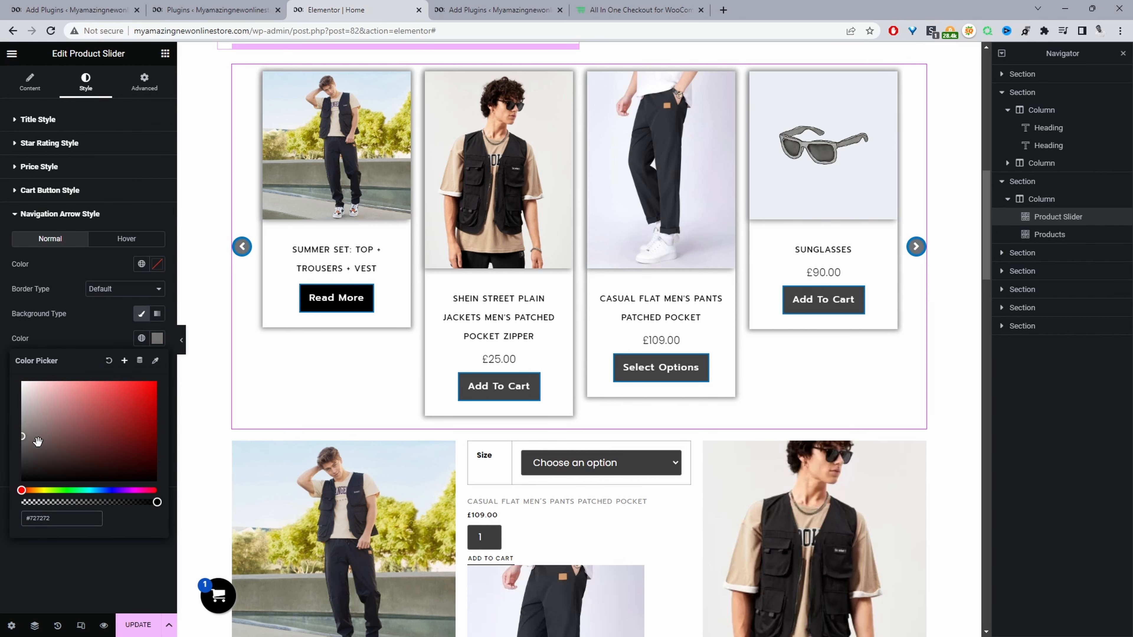
left_click(79, 337)
left_click(124, 289)
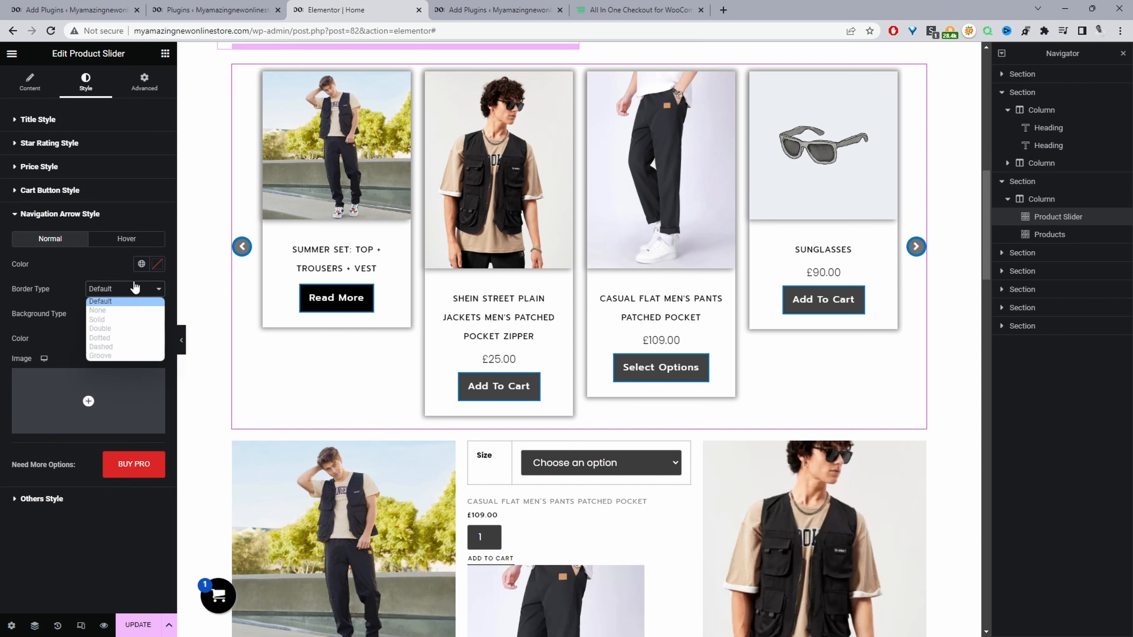
left_click(131, 310)
Make the slider items' box shadow color fully transparent in the other style settings.
left_click(47, 499)
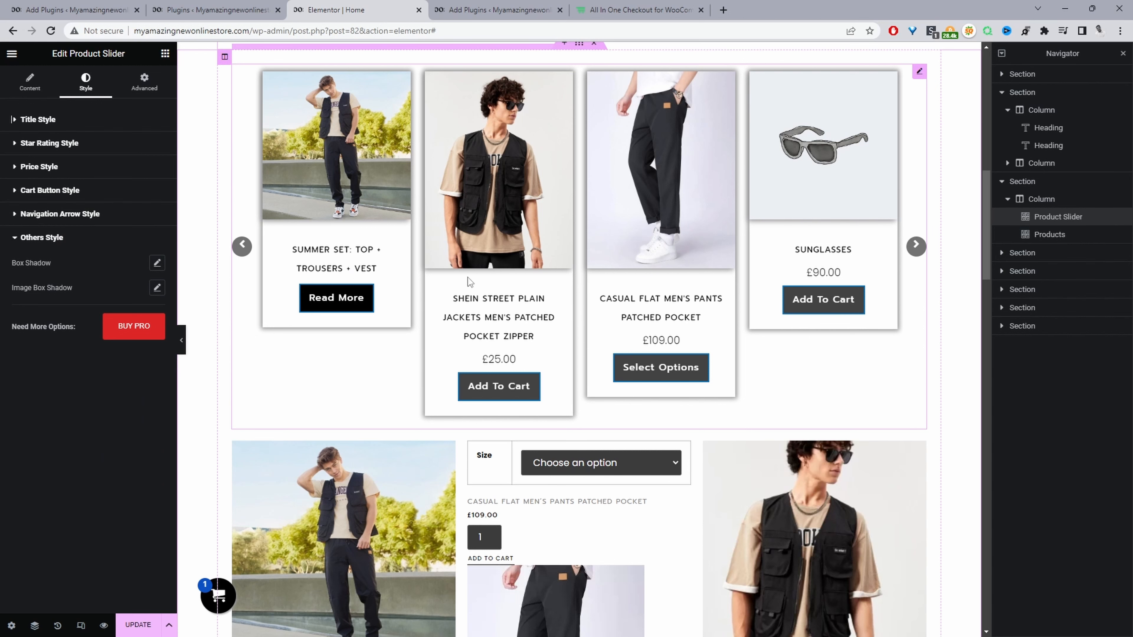
left_click(157, 263)
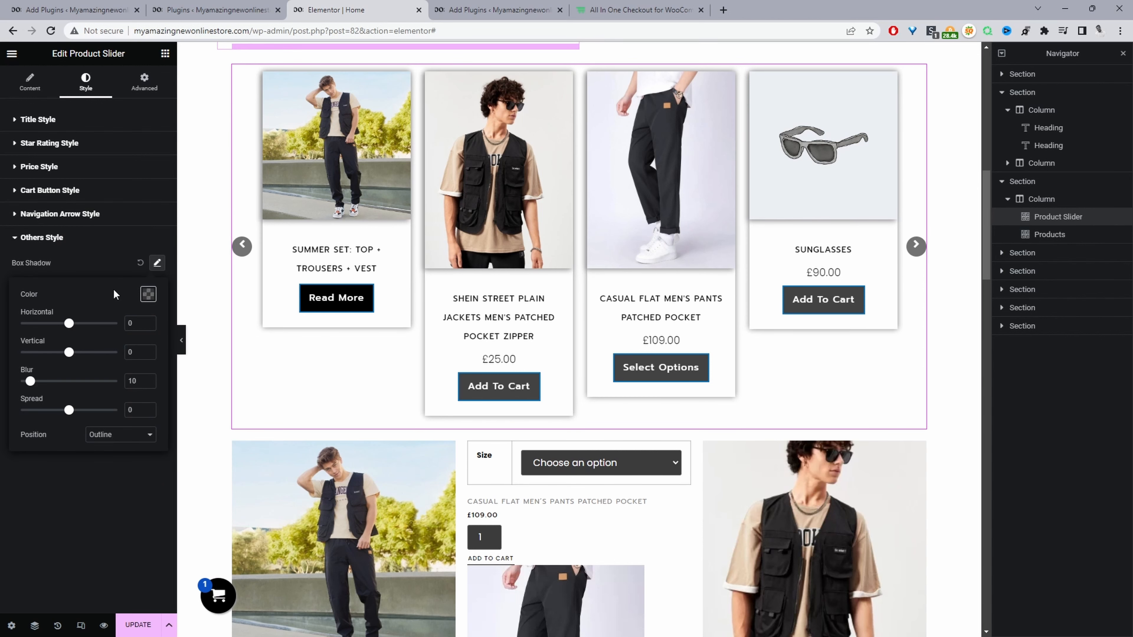
left_click(148, 294)
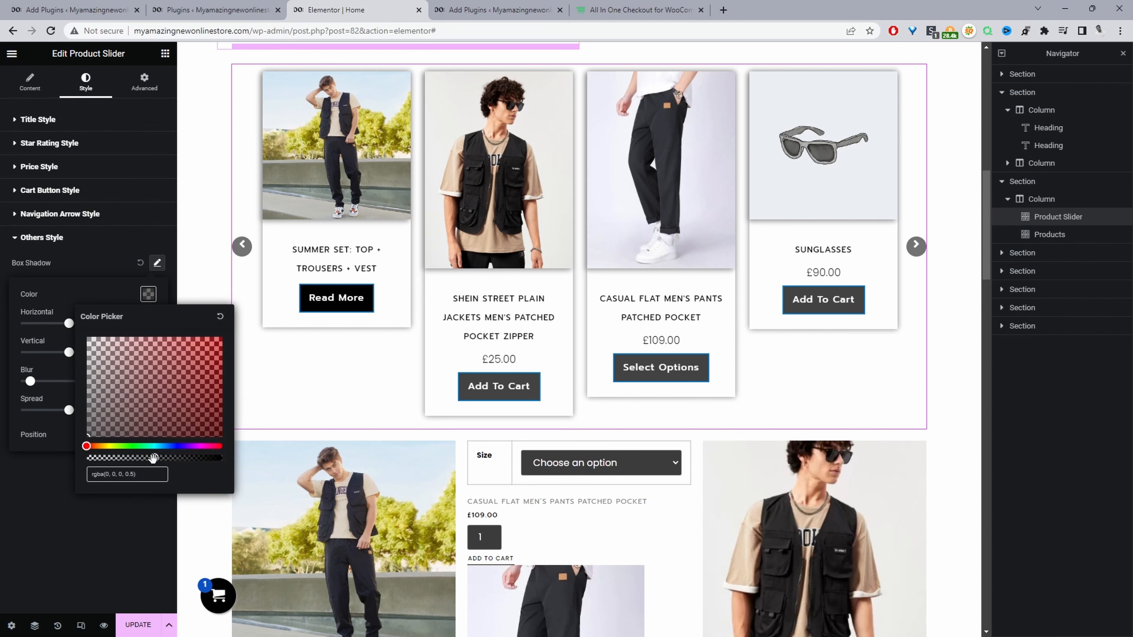
left_click_drag(154, 459, 50, 457)
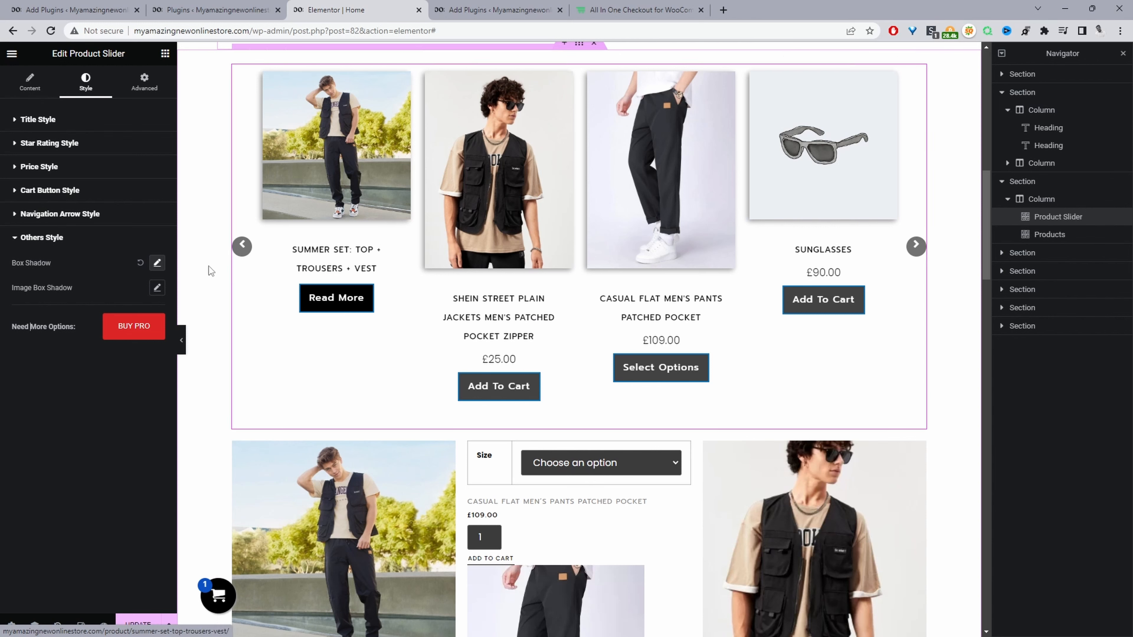
Set the product images' box shadow color to rgba(0, 0, 0, 0).
left_click(157, 288)
left_click(148, 318)
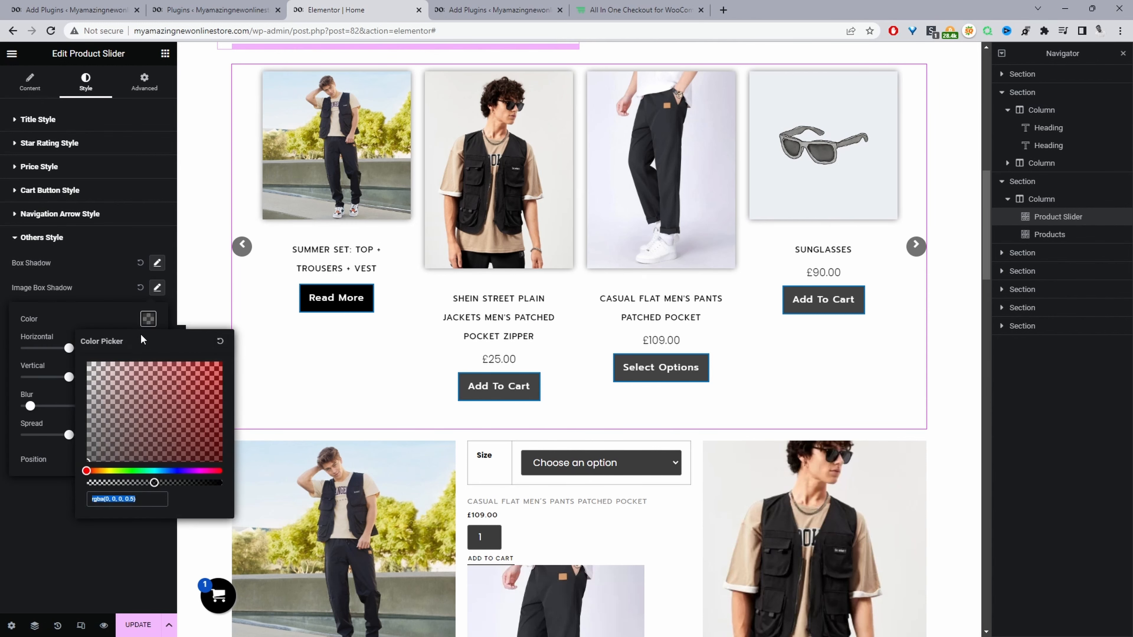
left_click_drag(155, 482, 75, 494)
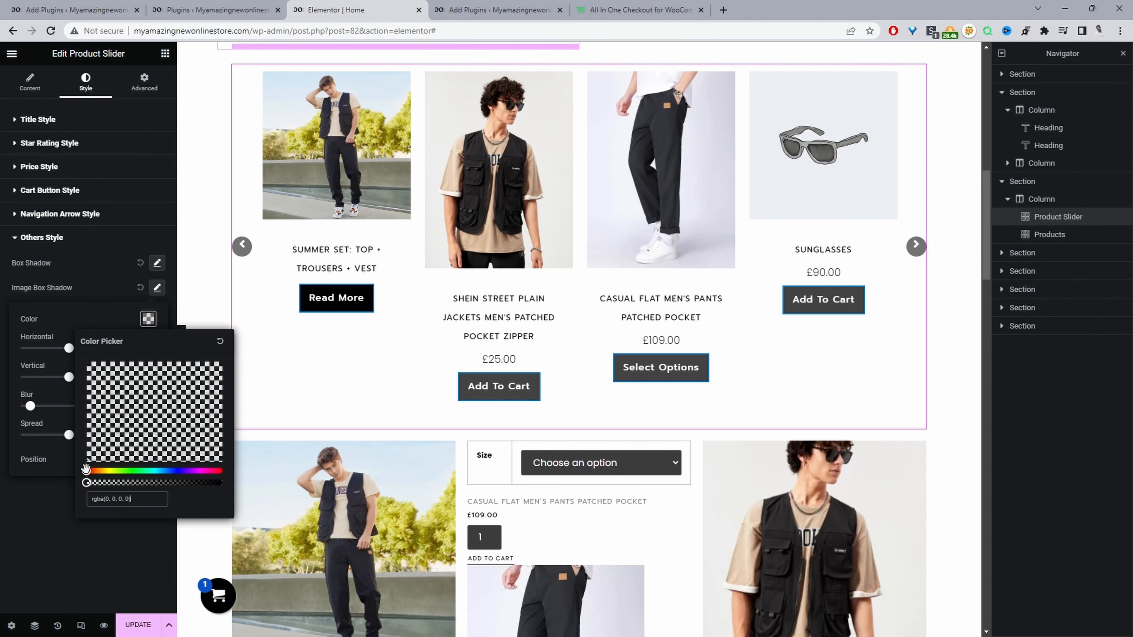
left_click(47, 511)
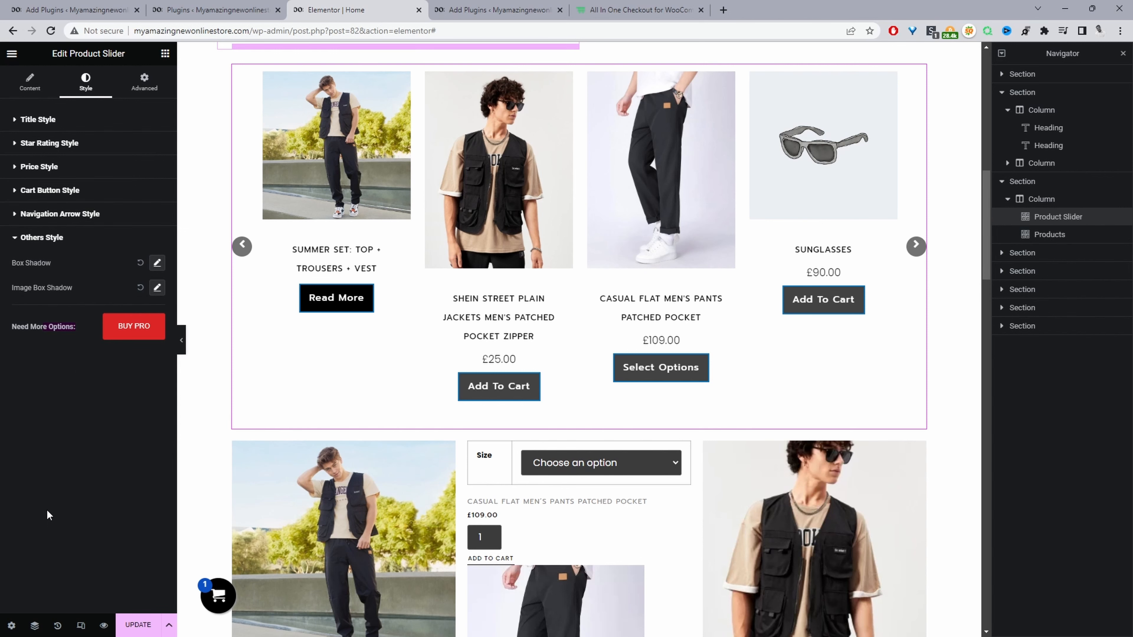
Update the page and bring up the product carousel on the live home page in another browser tab.
left_click(139, 626)
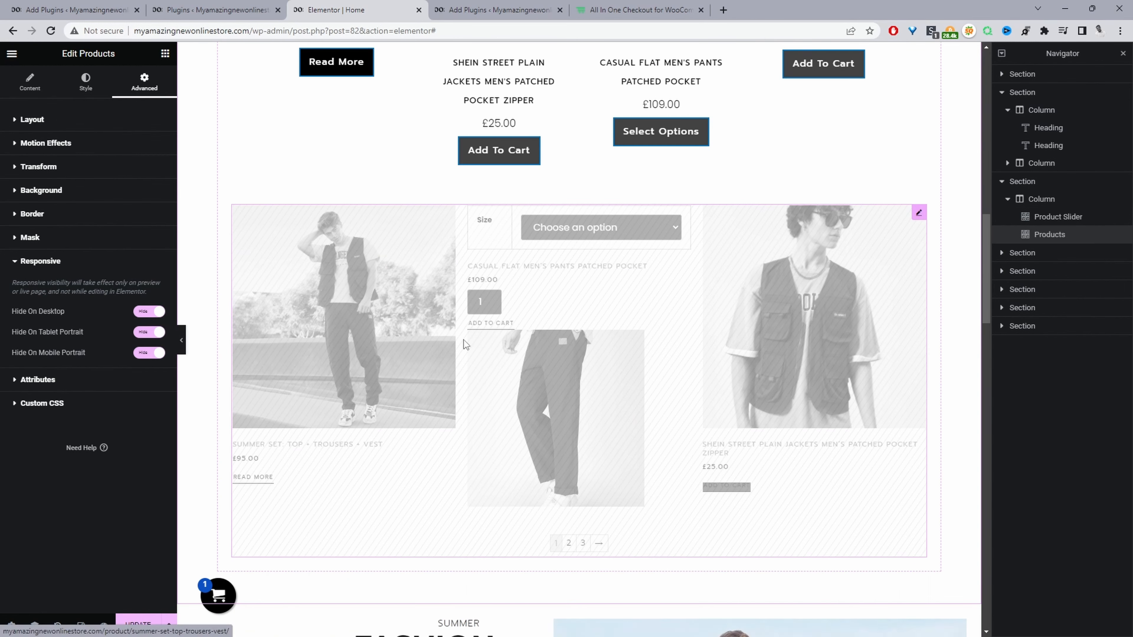
left_click(218, 596)
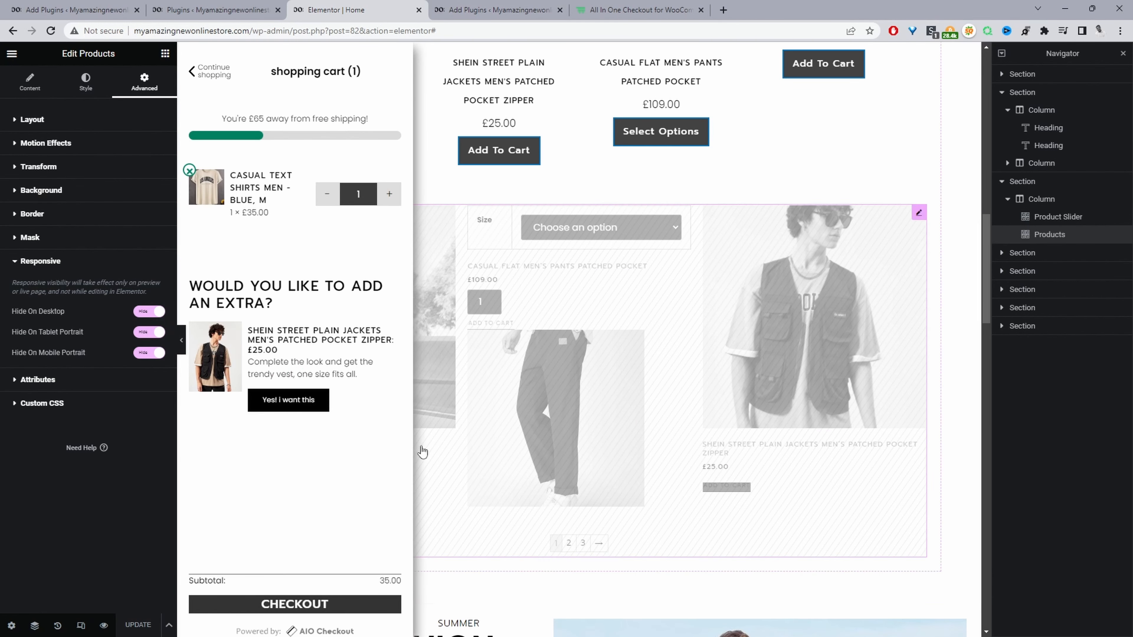
left_click_drag(255, 31, 121, 25)
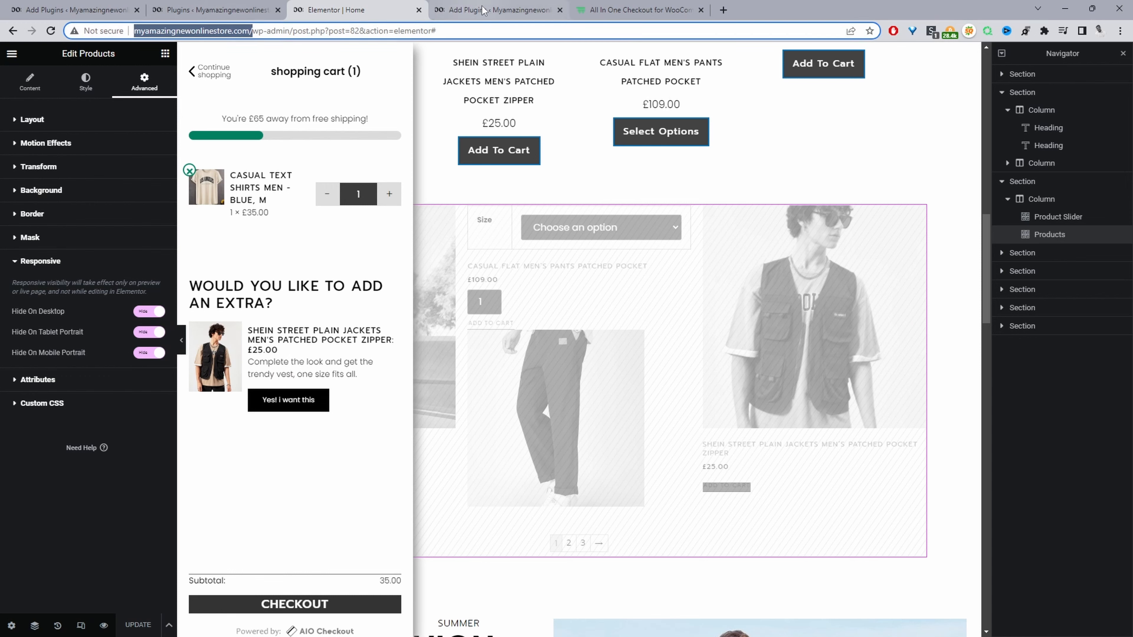
left_click(495, 9)
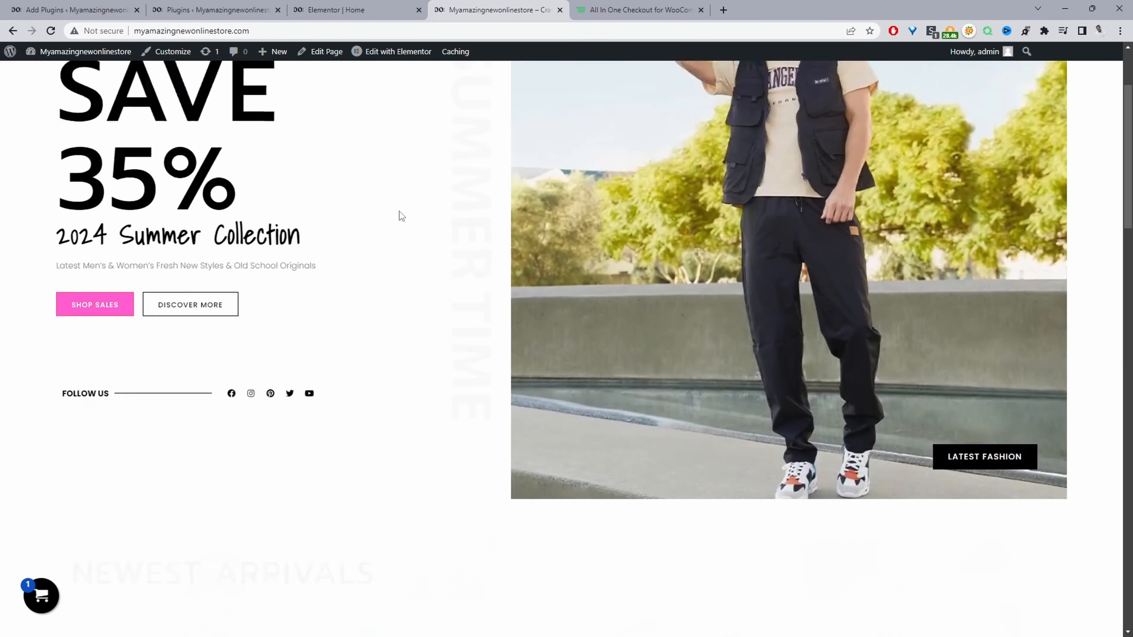
scroll(402, 216, "down", 10)
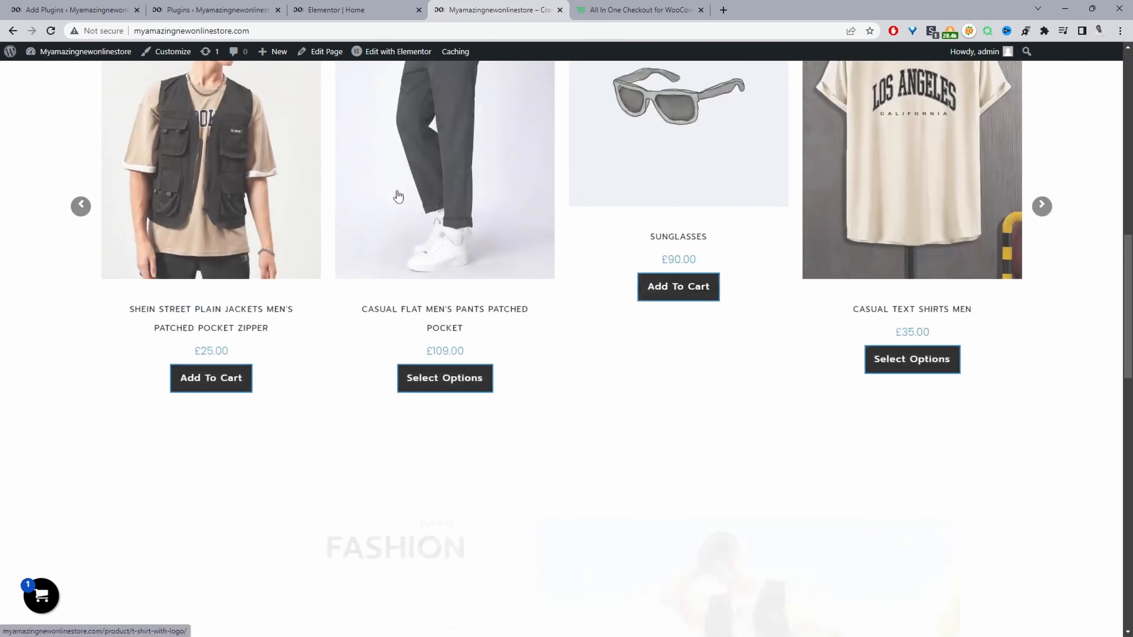
scroll(397, 192, "up", 3)
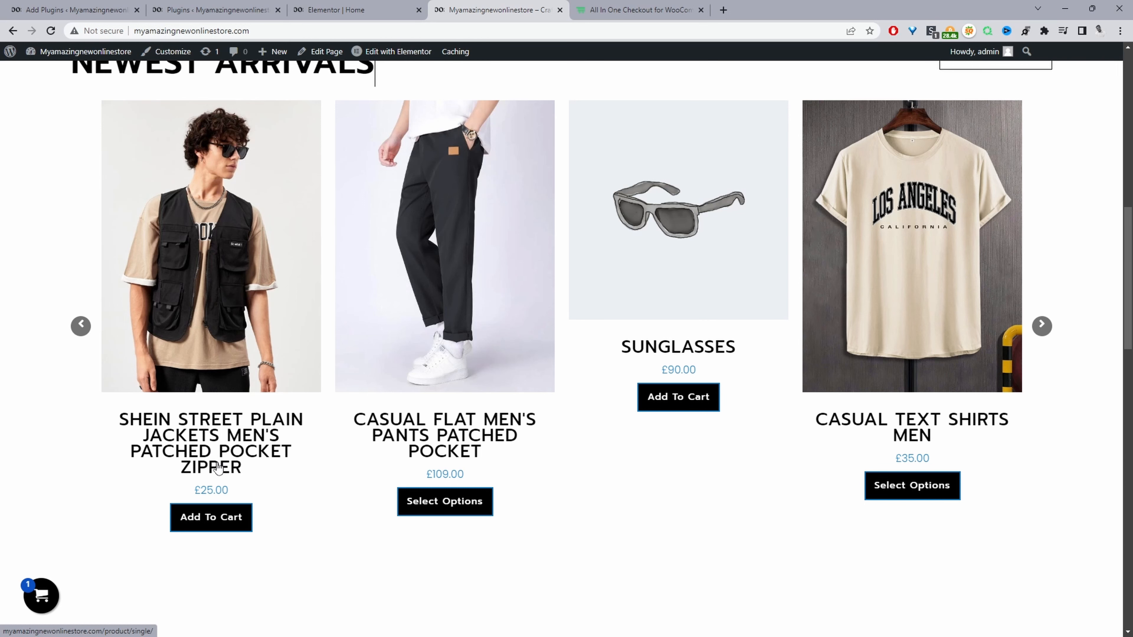
Inspect the title link of the SHEIN Street Plain Jackets product in the browser's developer tools.
right_click(194, 457)
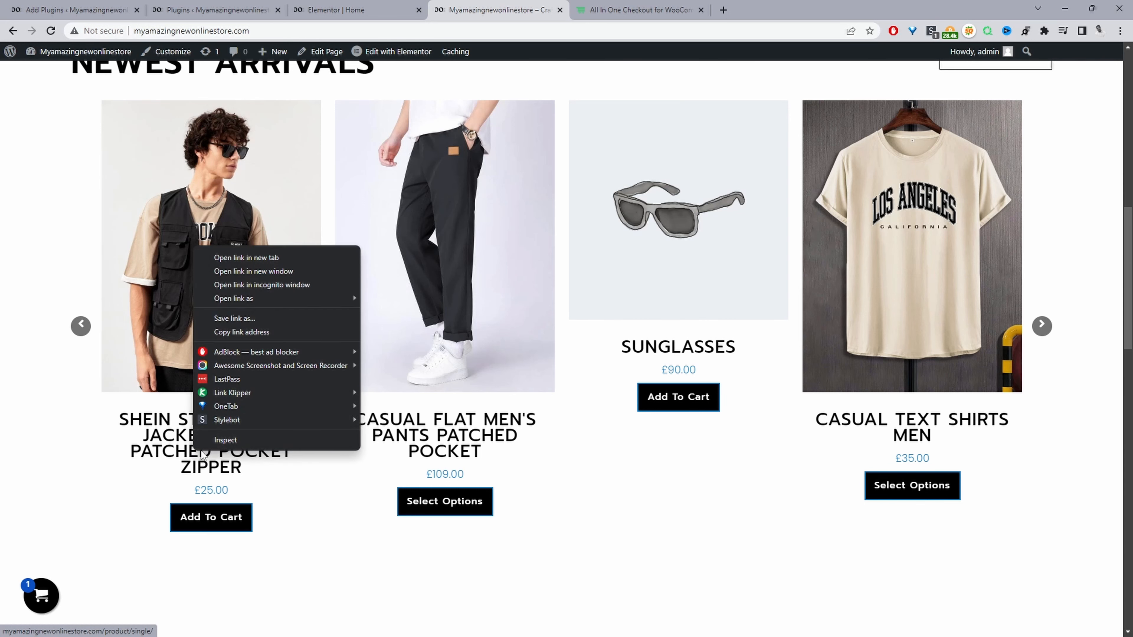
key("Escape")
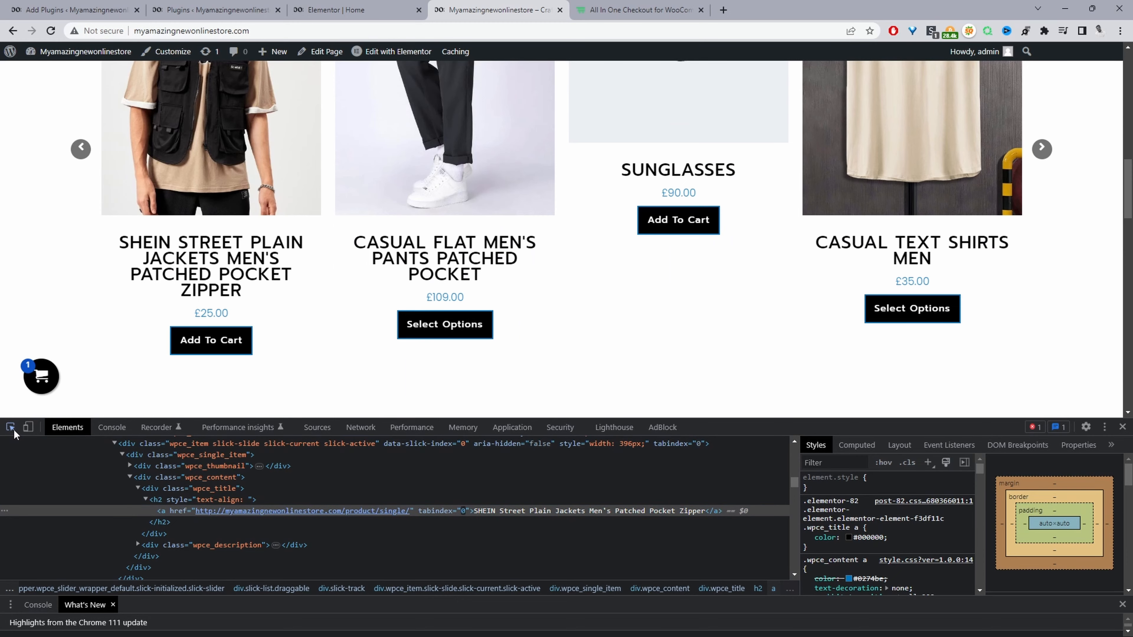
left_click(11, 429)
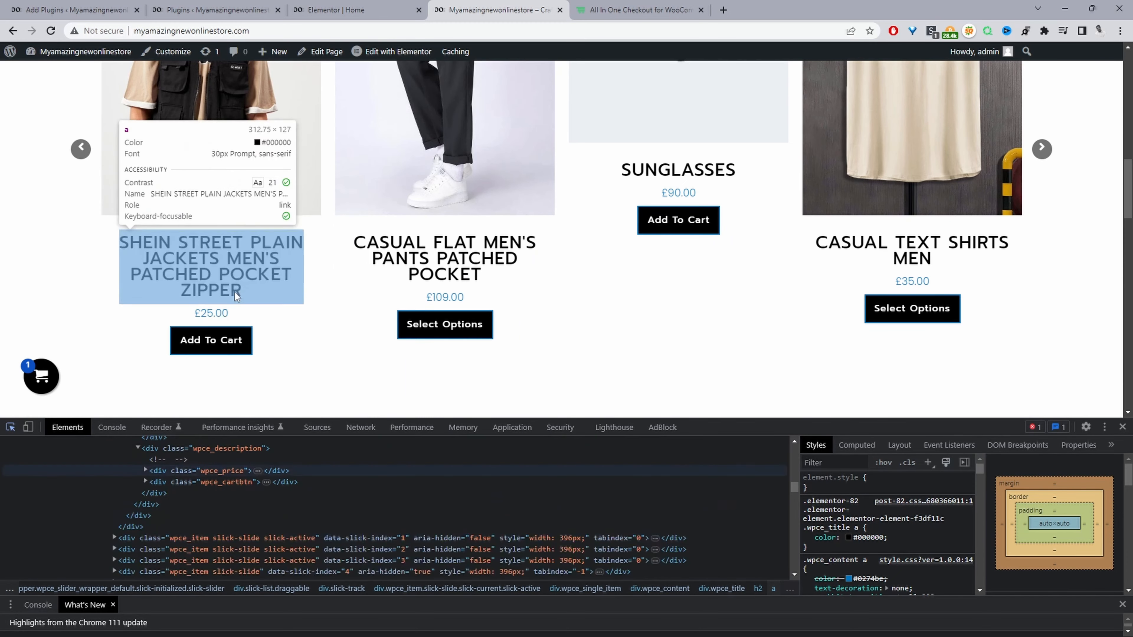
left_click(11, 430)
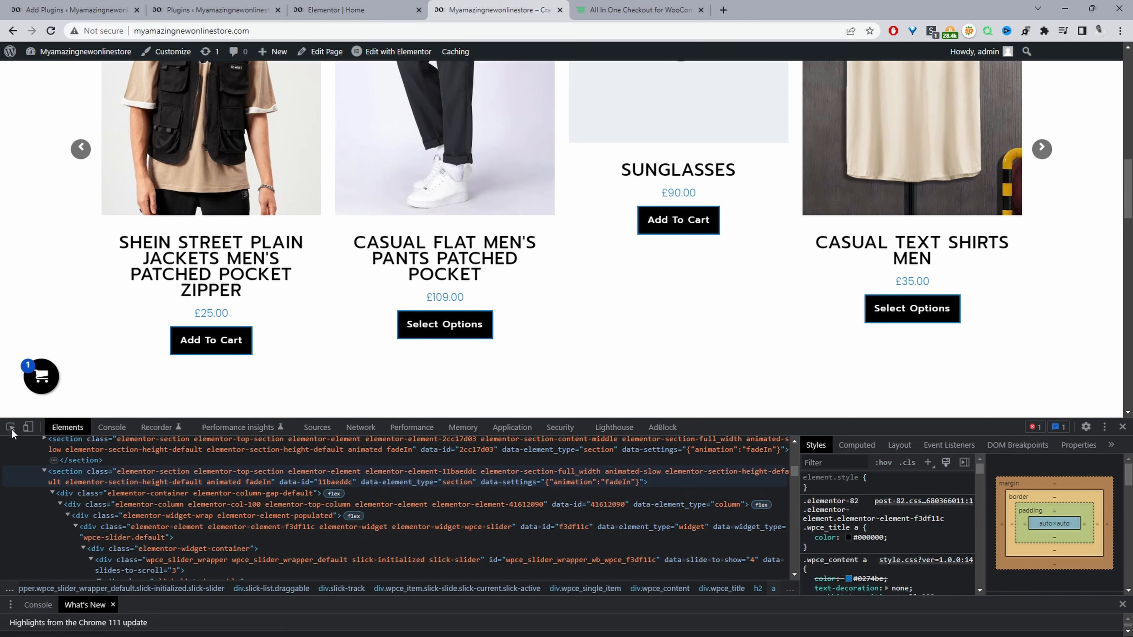
left_click(11, 429)
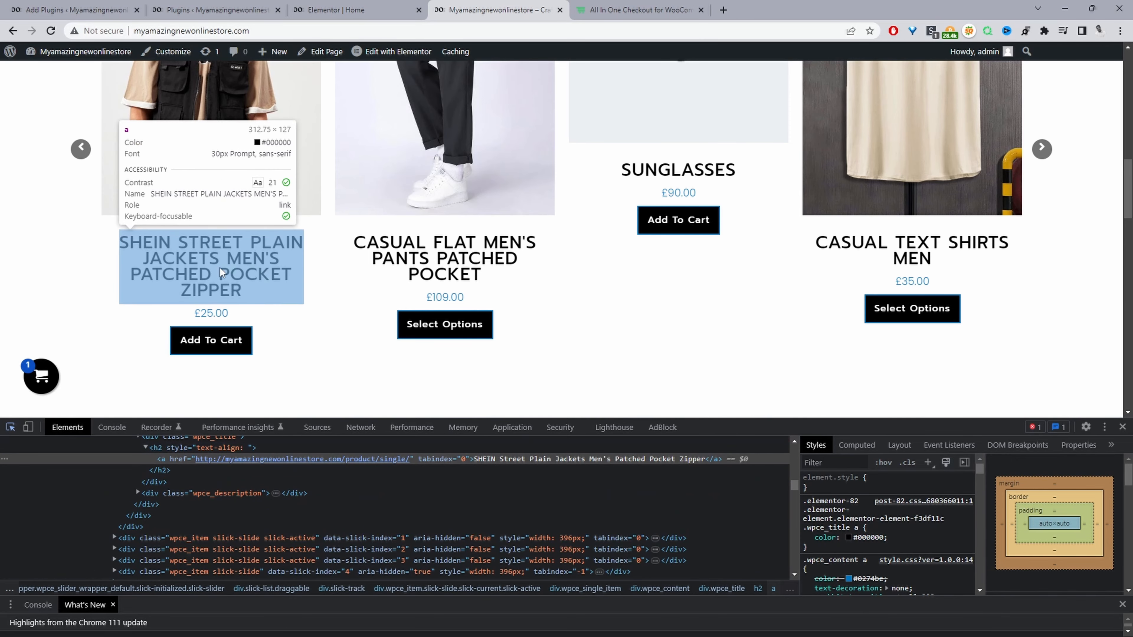
left_click(192, 280)
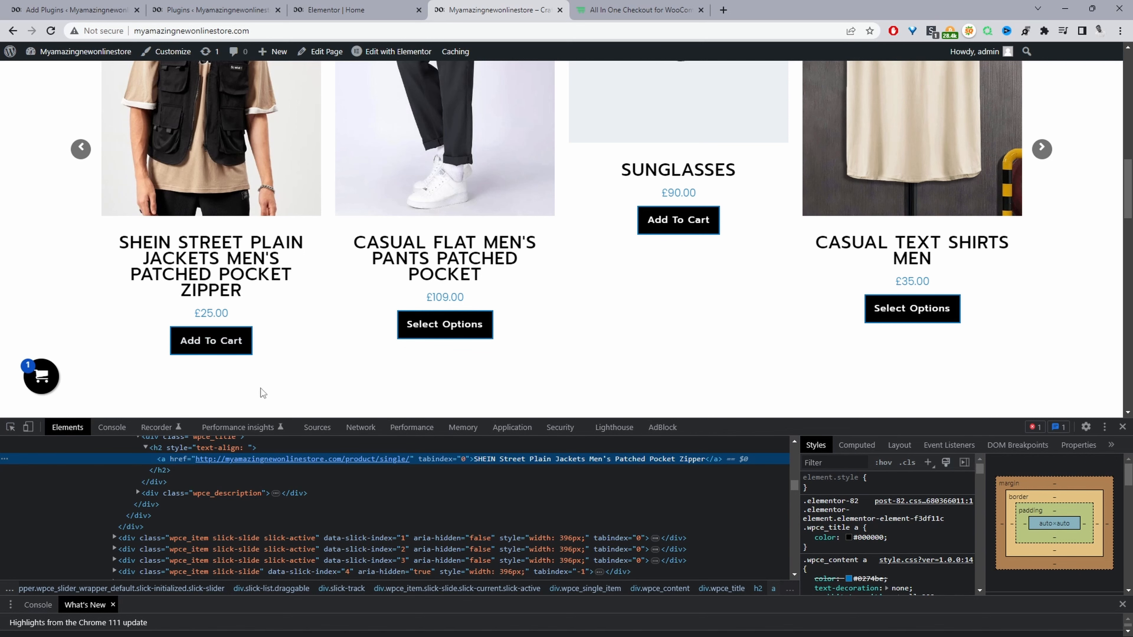
scroll(286, 471, "up", 1)
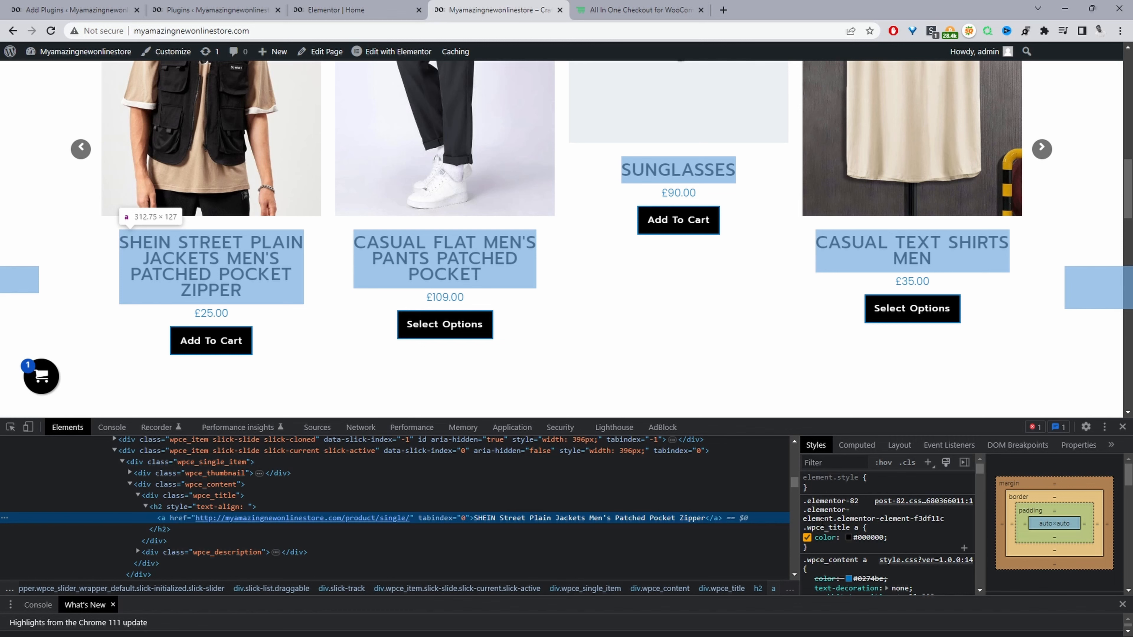
Add a font-size of 14px to the carousel's .wpce_title a CSS rule in the developer tools.
left_click(893, 536)
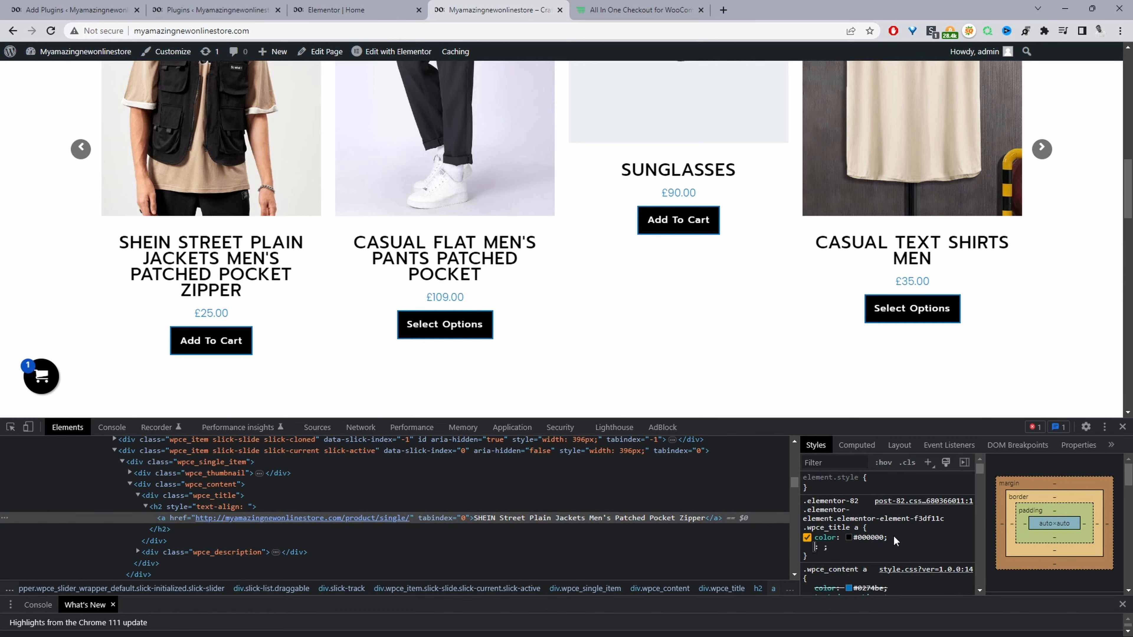
type("font-size")
key("Tab")
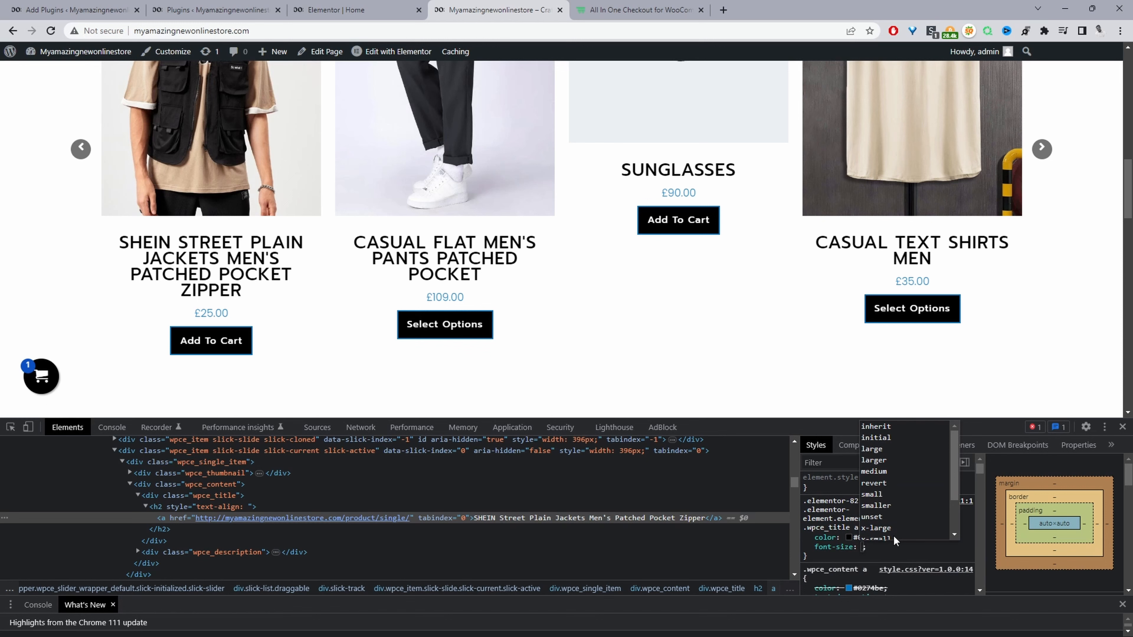
type("14")
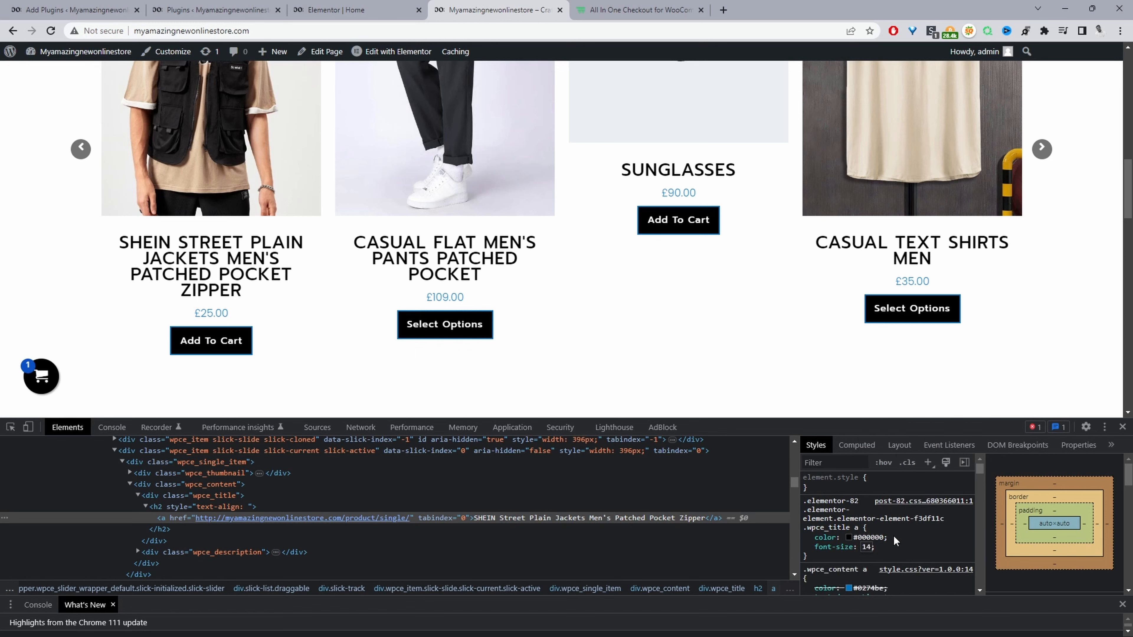
type("px")
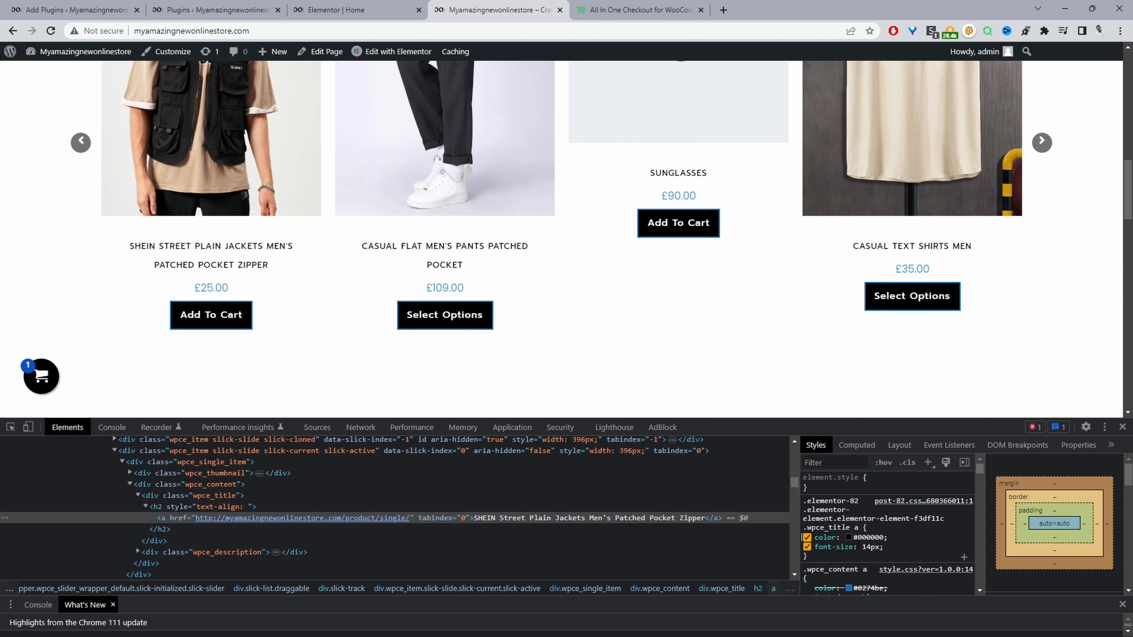
Copy the complete .wpce_title a rule, including its selector, color and font-size declarations.
left_click_drag(829, 552, 806, 506)
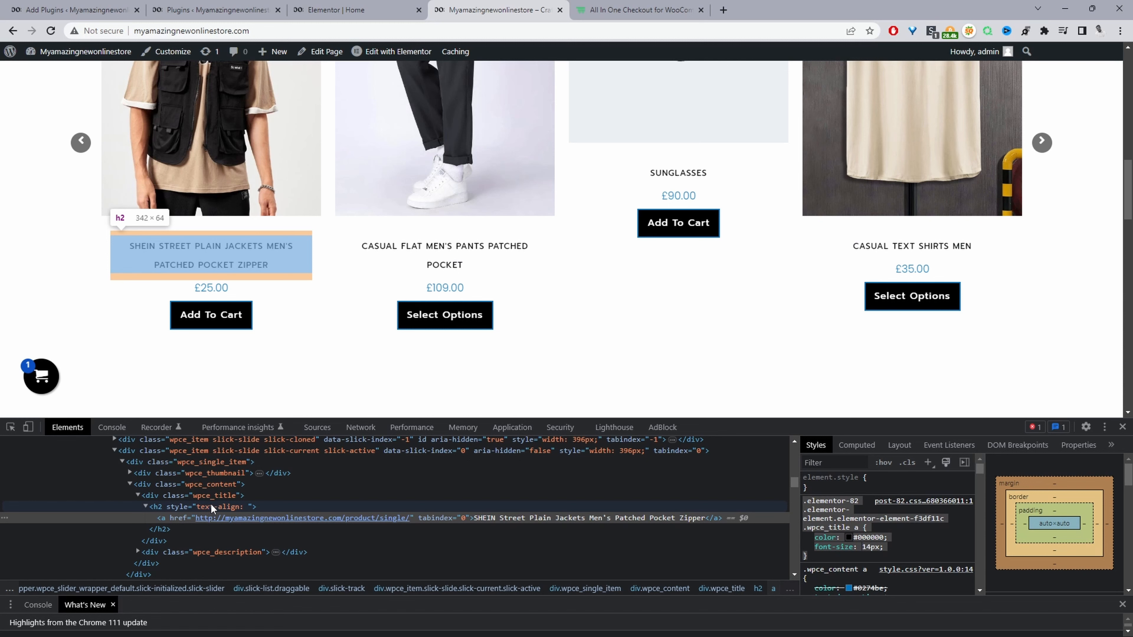
right_click(824, 524)
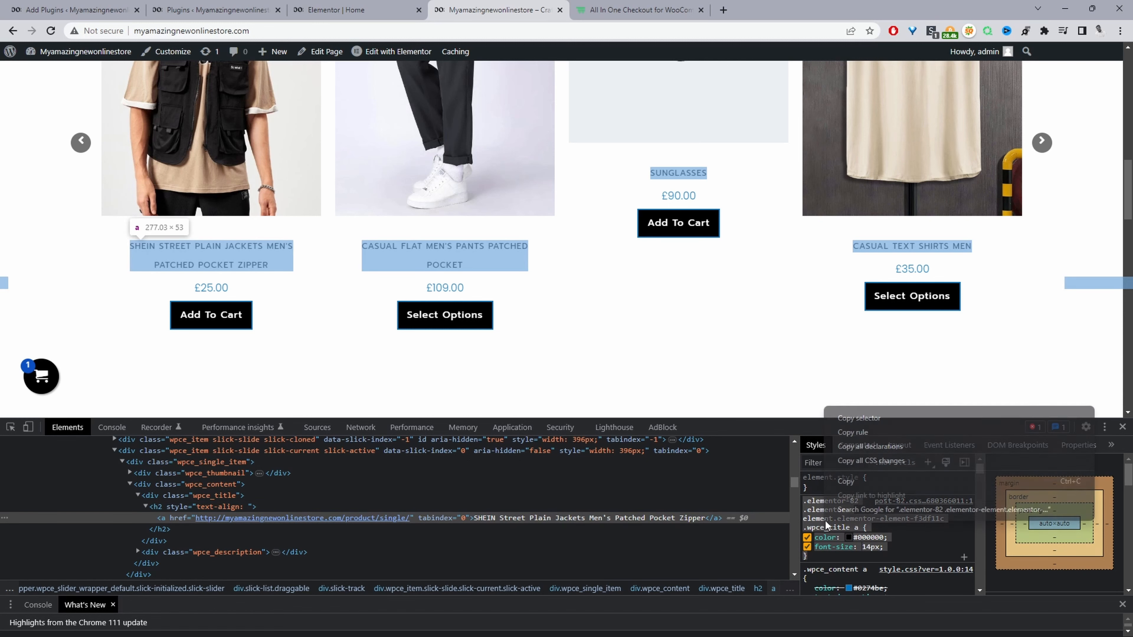
left_click(853, 481)
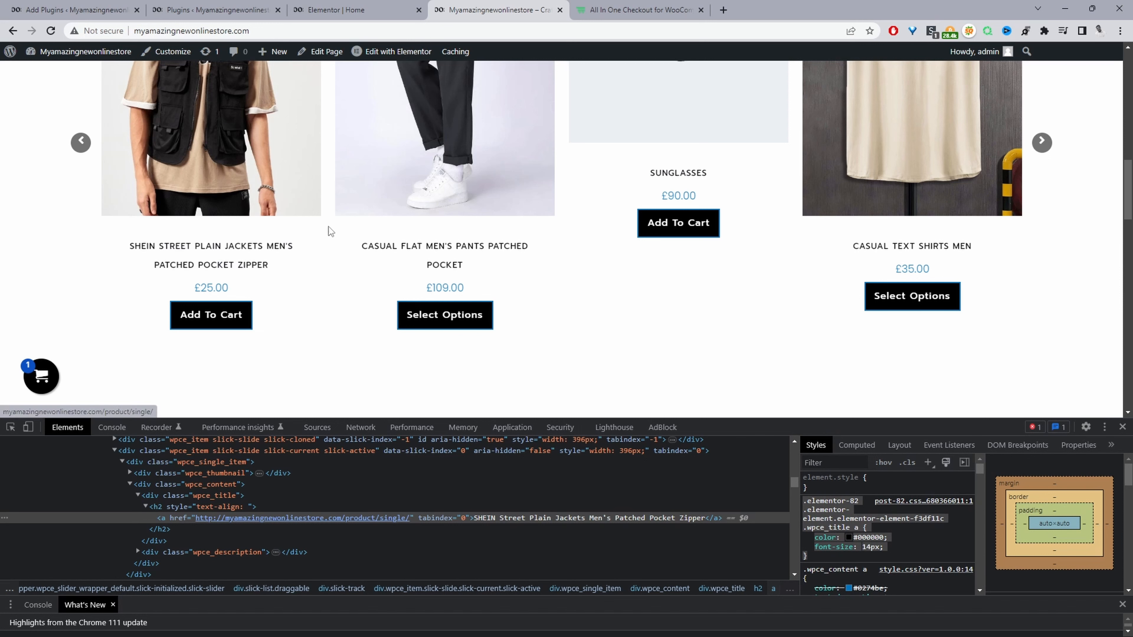
Open the site customizer in a new browser tab and place the cursor in its Additional CSS editor.
middle_click(167, 56)
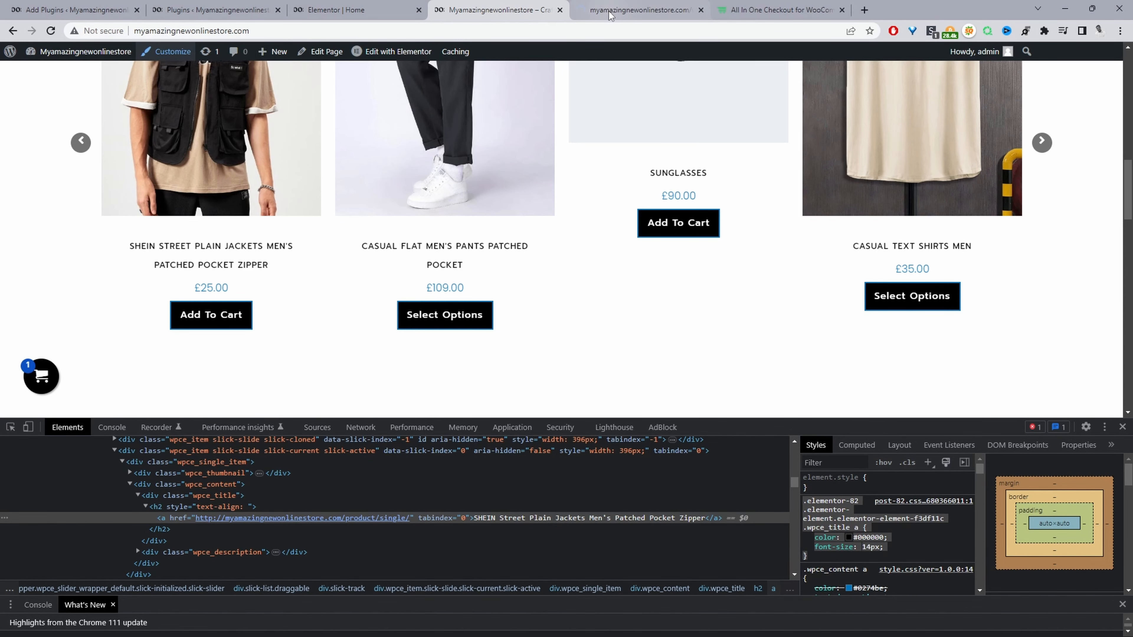
left_click(610, 14)
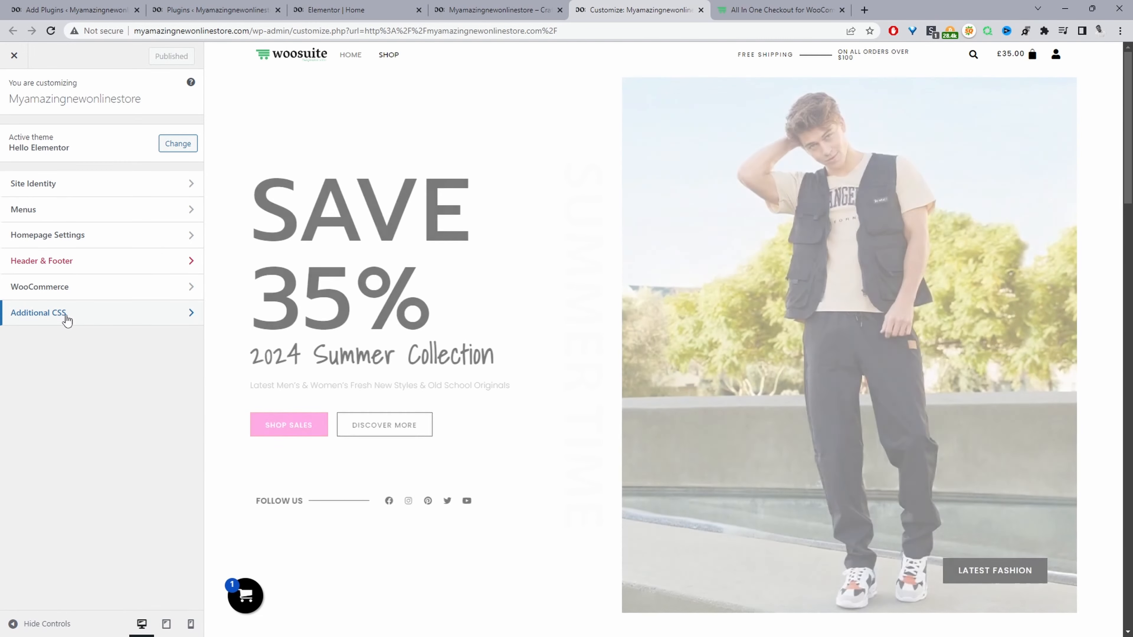
left_click(67, 318)
scroll(409, 383, "down", 2)
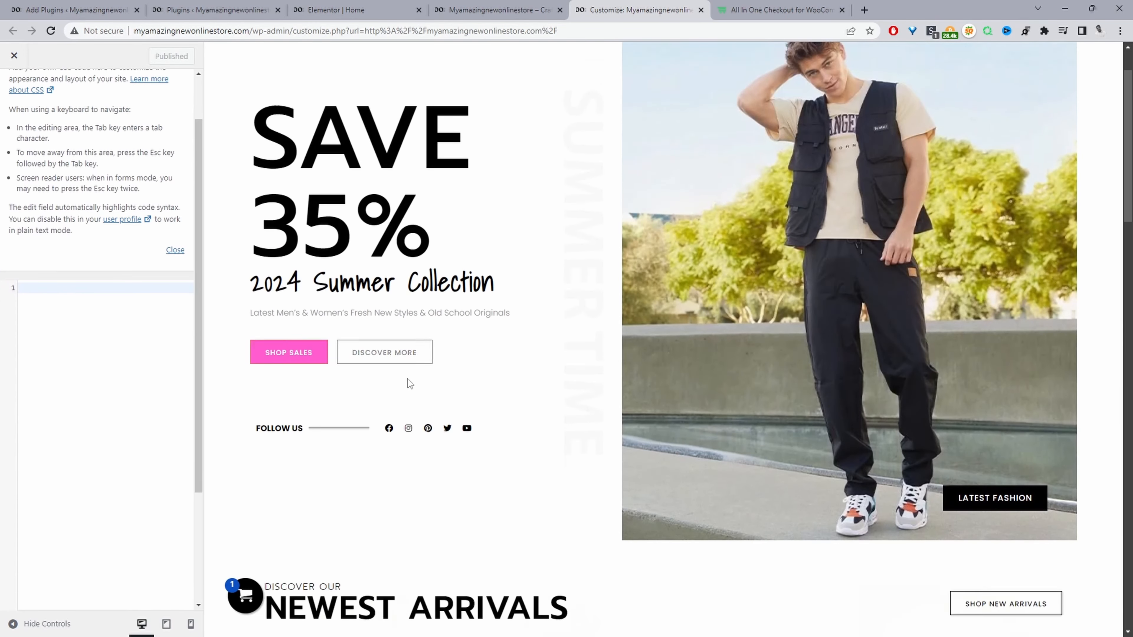
scroll(409, 378, "down", 10)
left_click(29, 338)
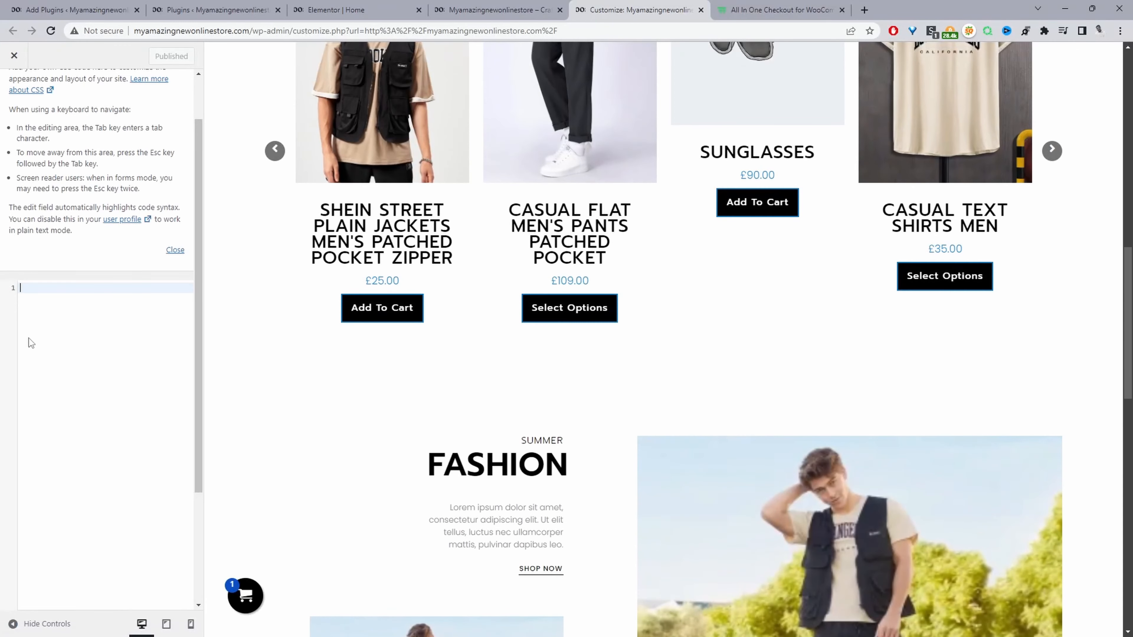
Paste the copied rule into the Additional CSS editor and shorten its selector to .wpce_title a by deleting the Elementor-specific prefix.
key("ctrl+v")
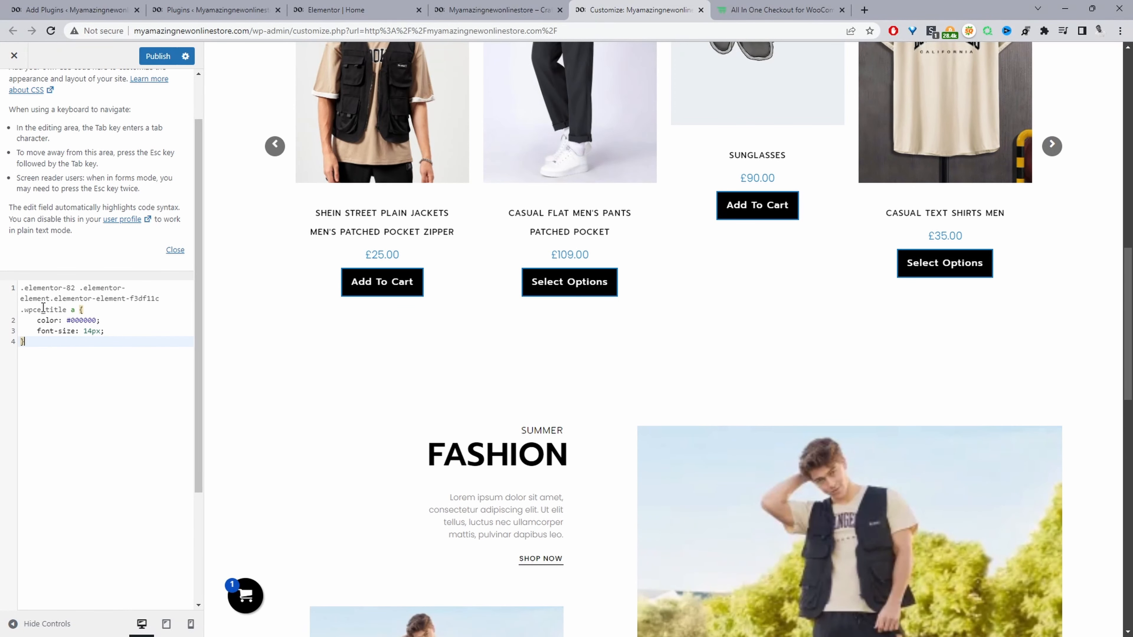
left_click(24, 310)
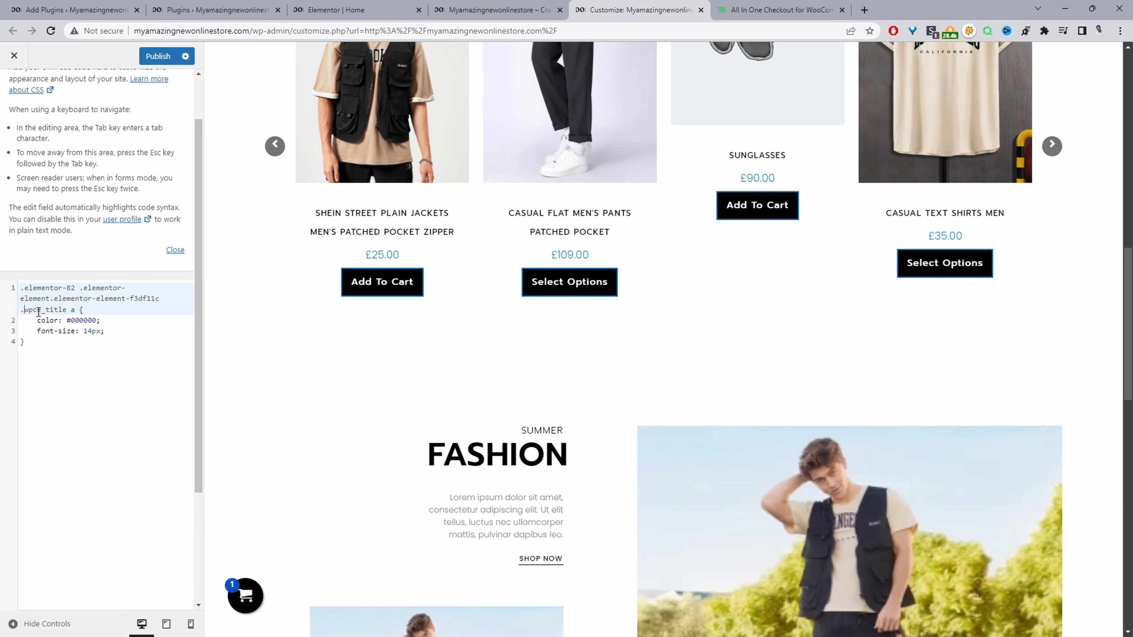
left_click_drag(22, 312, 21, 290)
key("BackSpace")
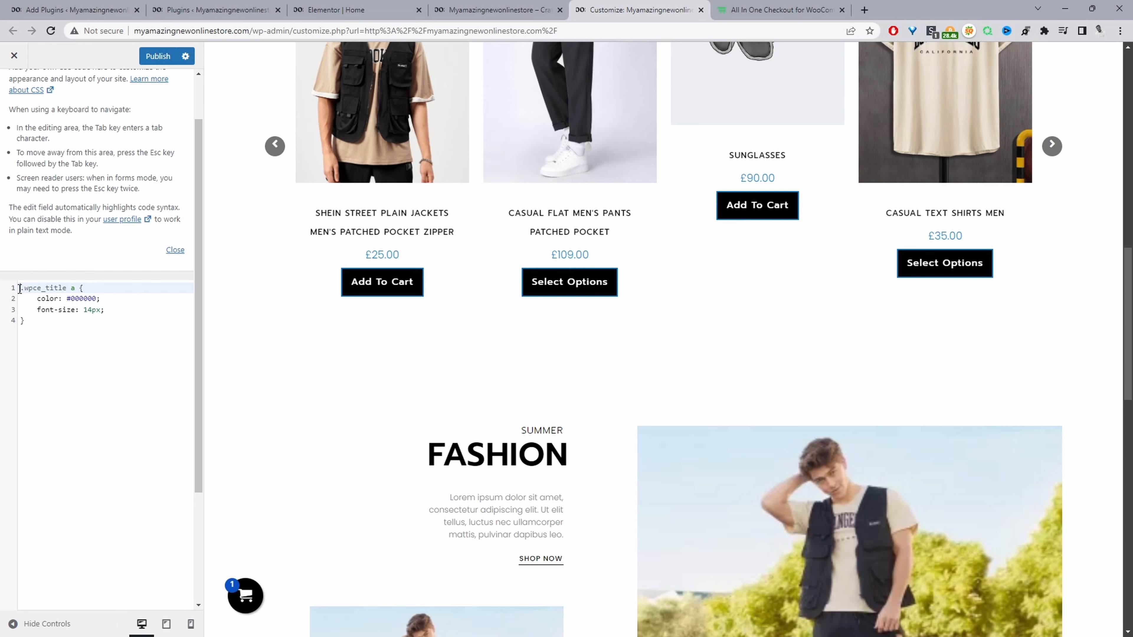
Delete the color declaration and its leftover blank line from the .wpce_title a rule in Additional CSS.
left_click(100, 324)
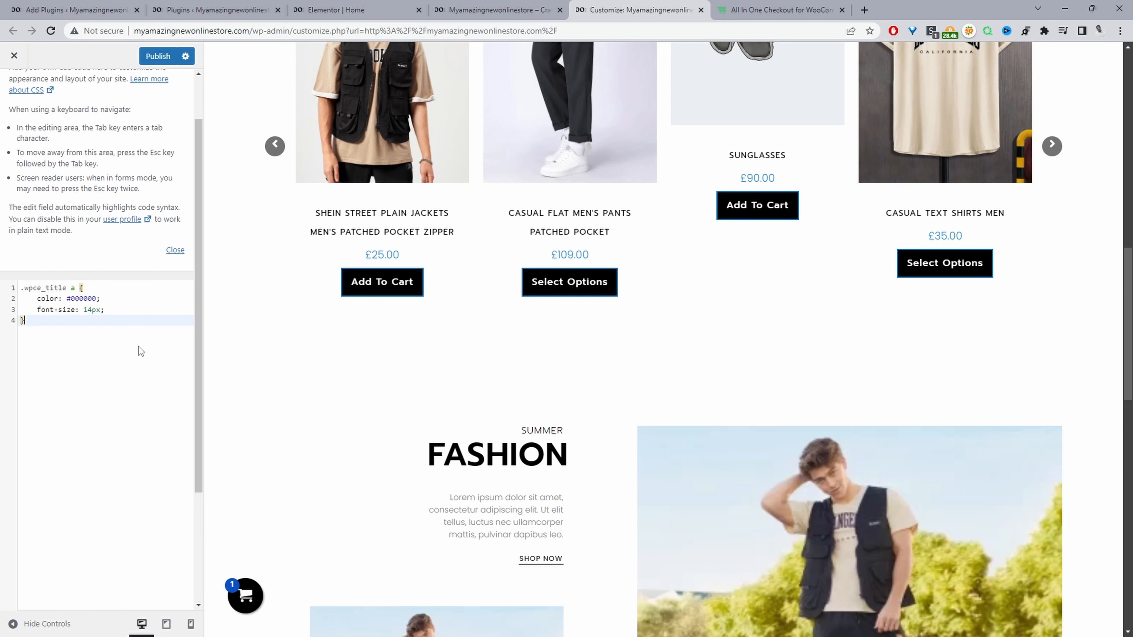
left_click(110, 302)
left_click_drag(109, 302, 5, 302)
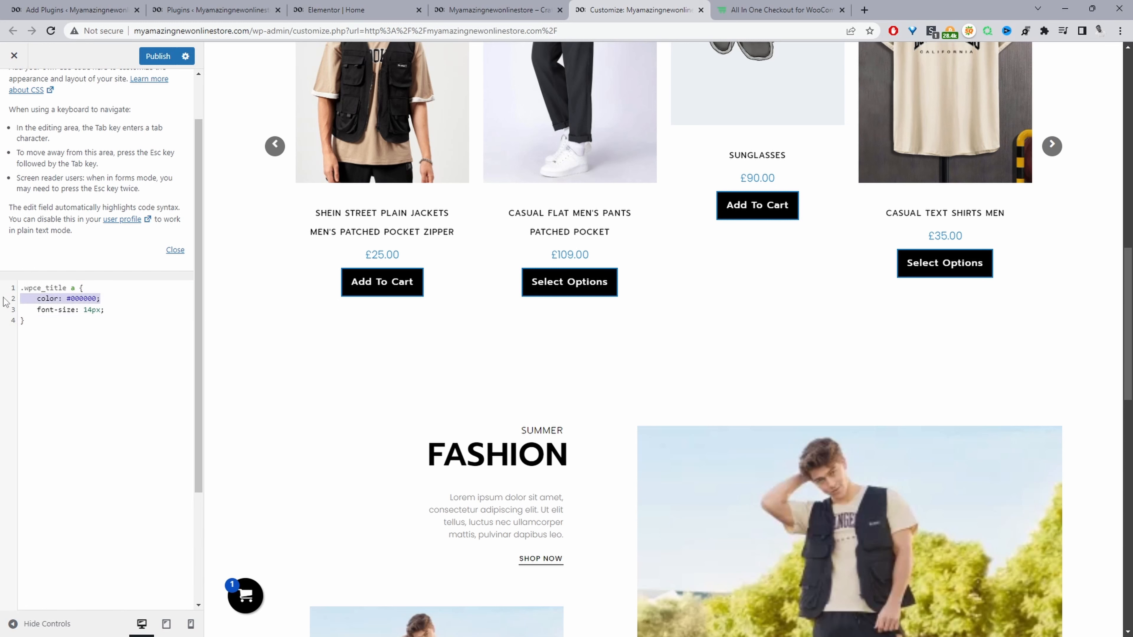
key("BackSpace")
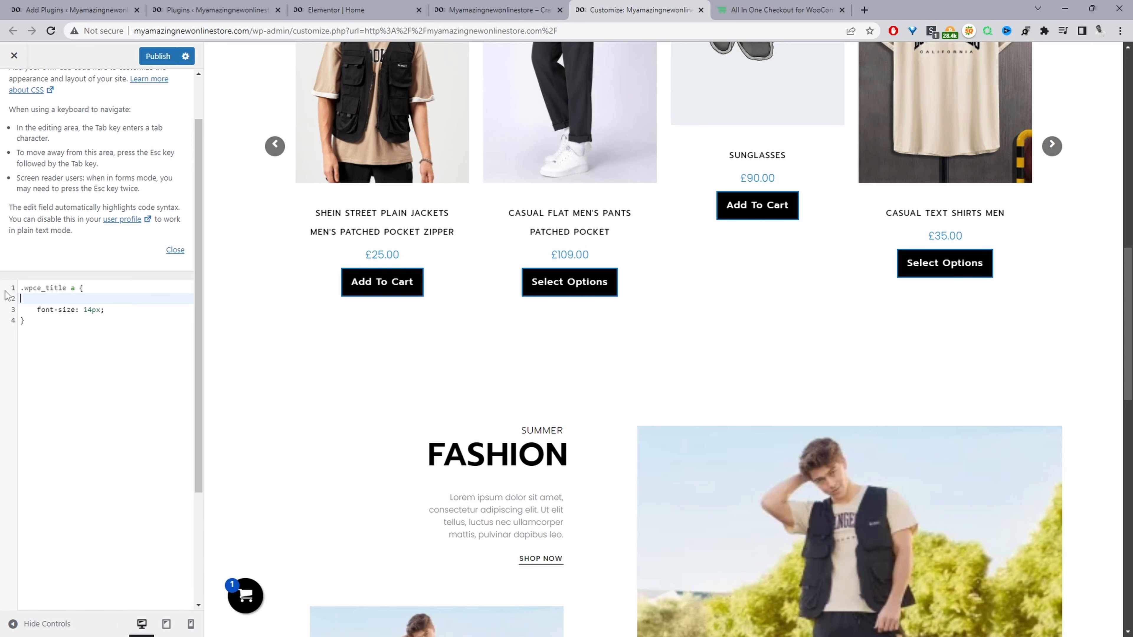
key("BackSpace")
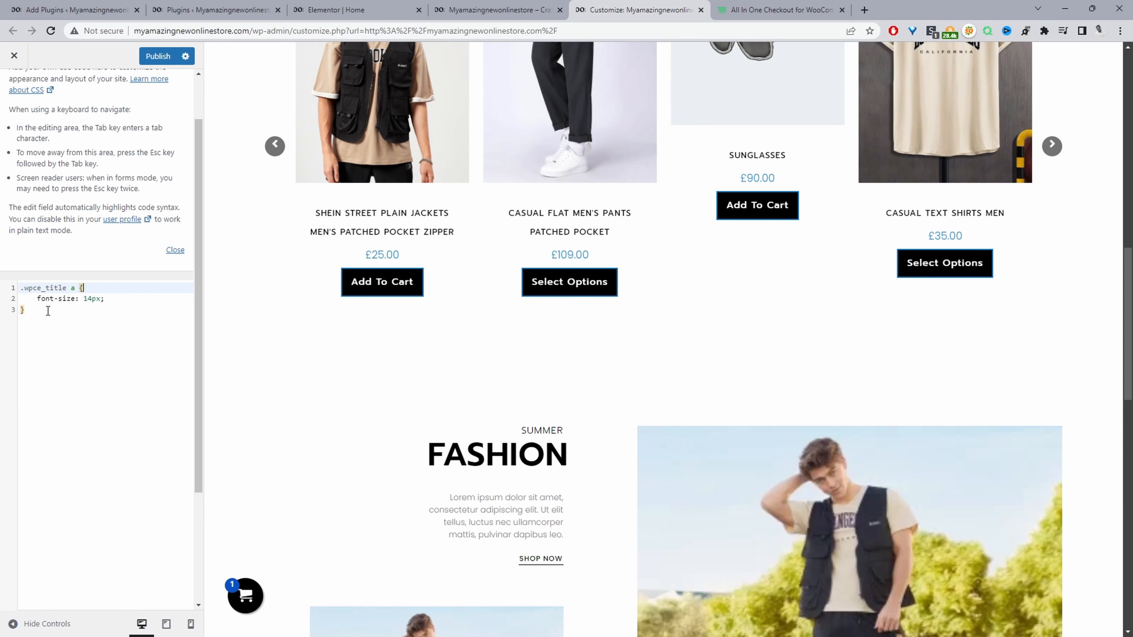
Copy the complete .wpce_title a rule and paste it into the Product Slider widget's custom CSS in the Elementor editor.
left_click(22, 289)
key("ctrl+a")
key("ctrl+c")
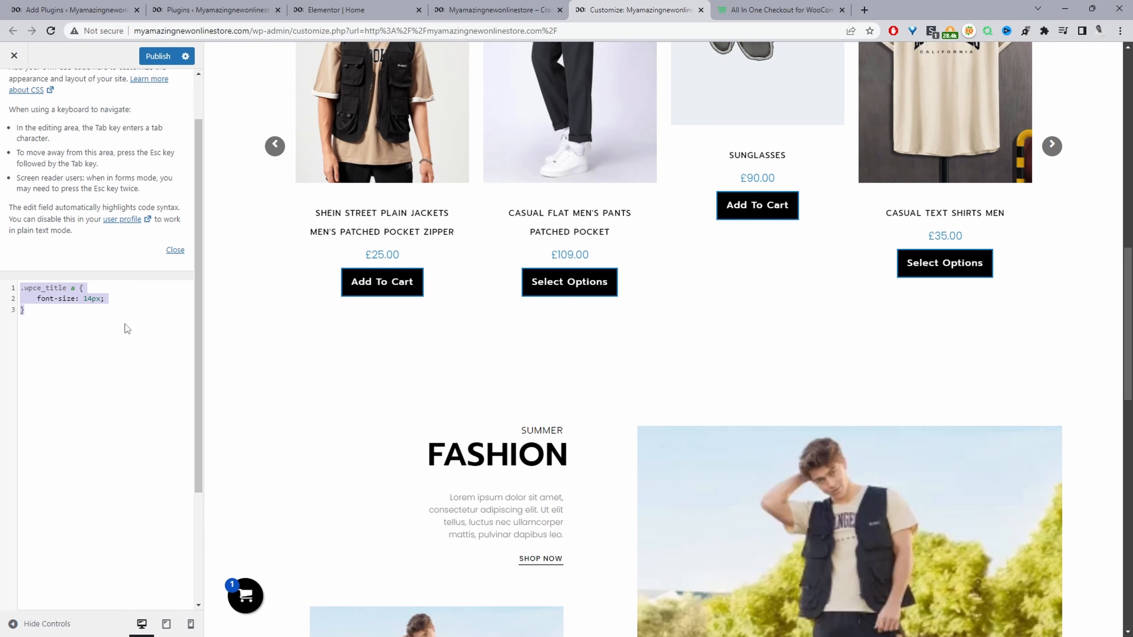
scroll(126, 329, "up", 2)
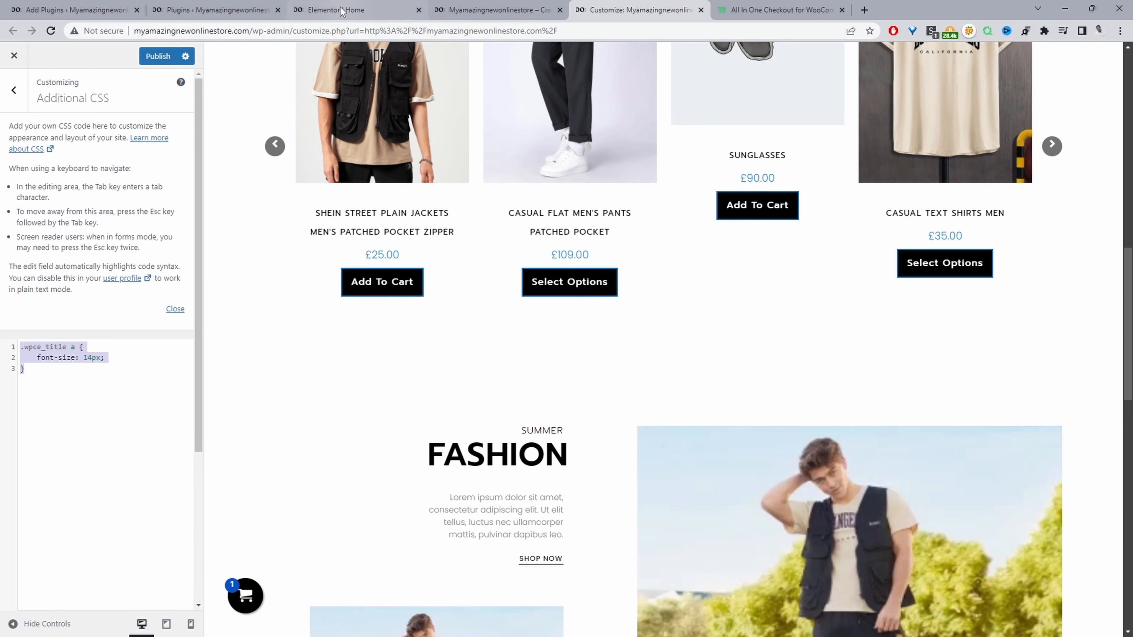
left_click(474, 9)
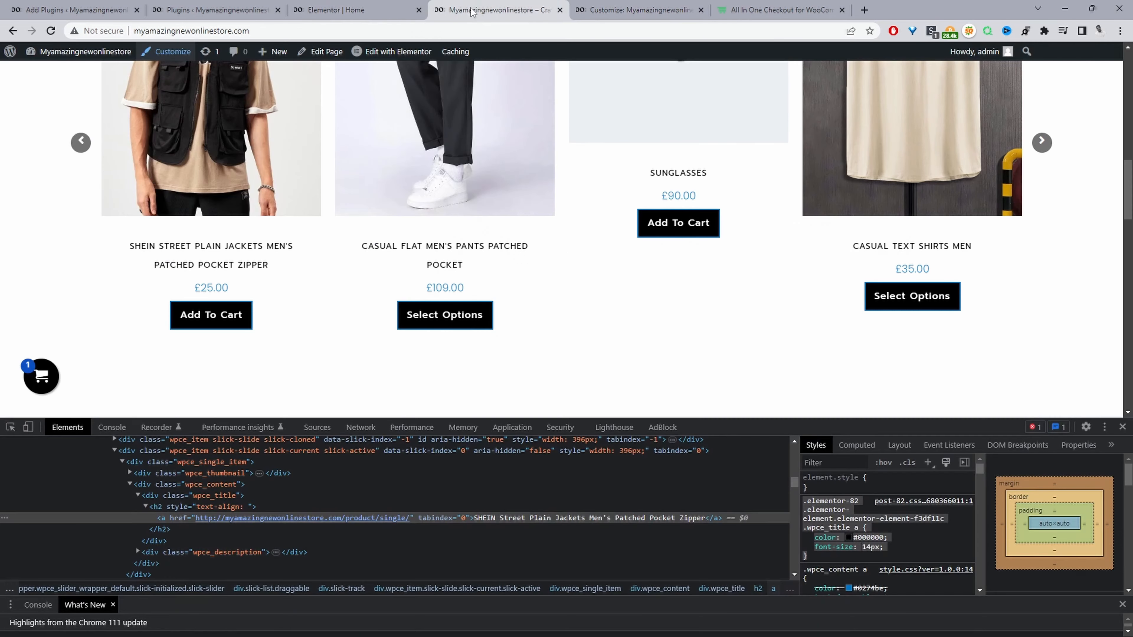
left_click(353, 8)
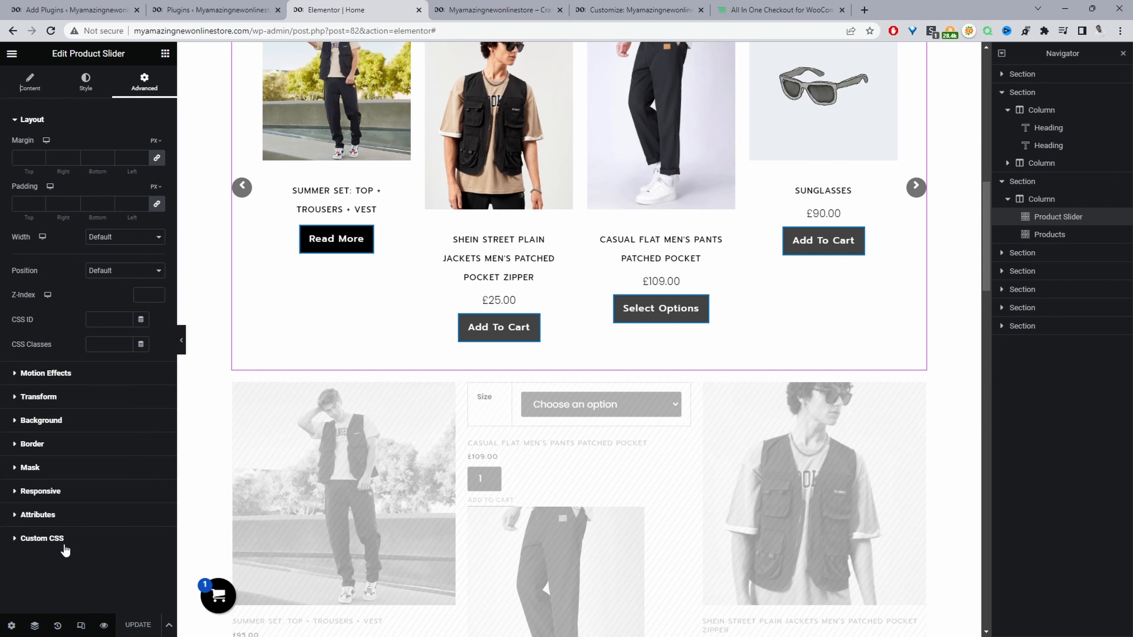
left_click(42, 538)
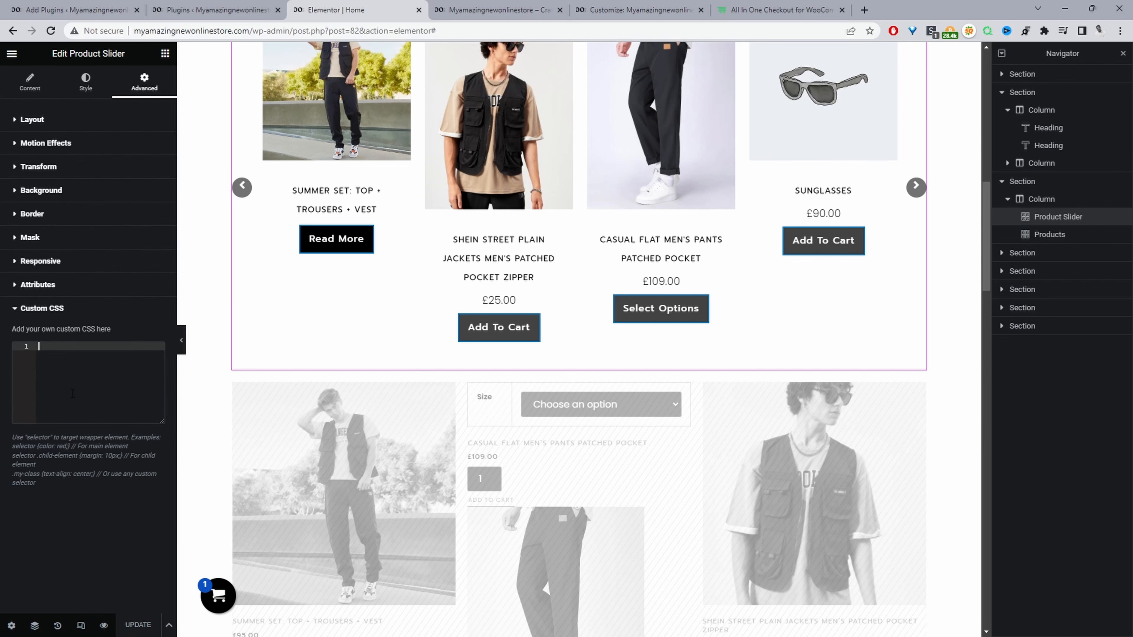
key("ctrl+v")
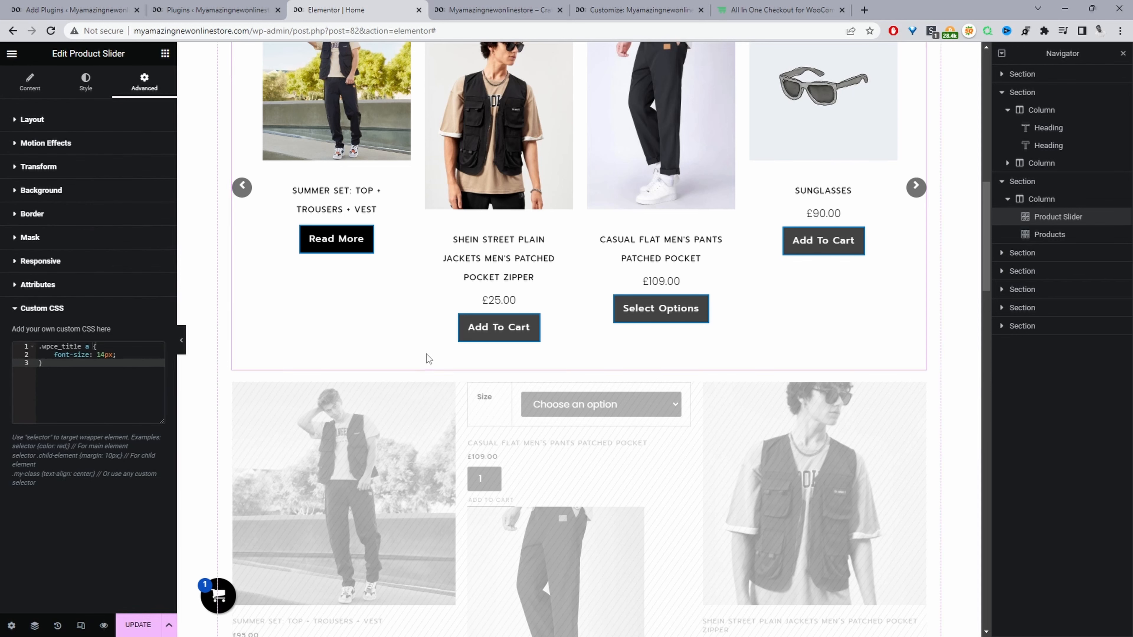